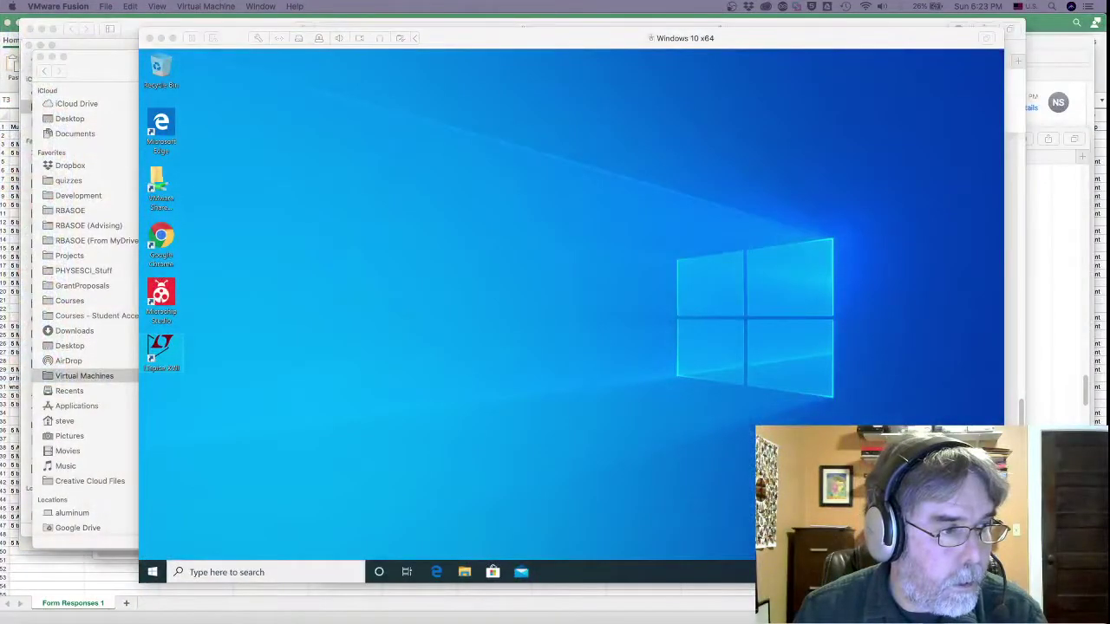
- Reposition and enlarge the untitled schematic window
{"action": "left_click_drag", "start_coordinate": [116, 234], "coordinate": [230, 44]}
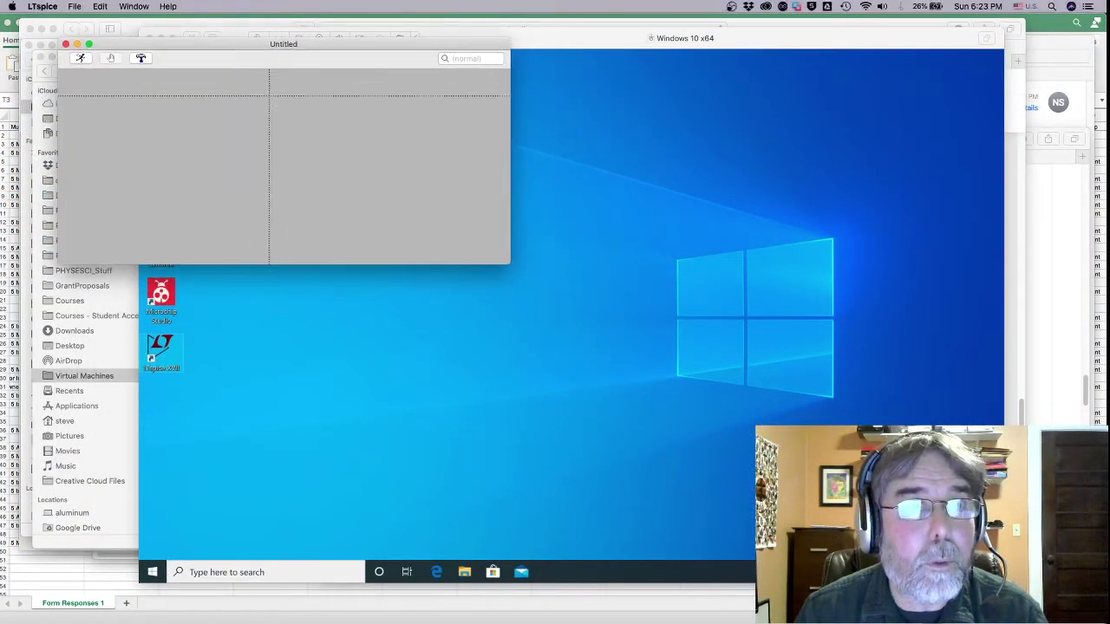
{"action": "left_click_drag", "start_coordinate": [510, 263], "coordinate": [816, 487]}
{"action": "left_click_drag", "start_coordinate": [249, 45], "coordinate": [231, 46]}
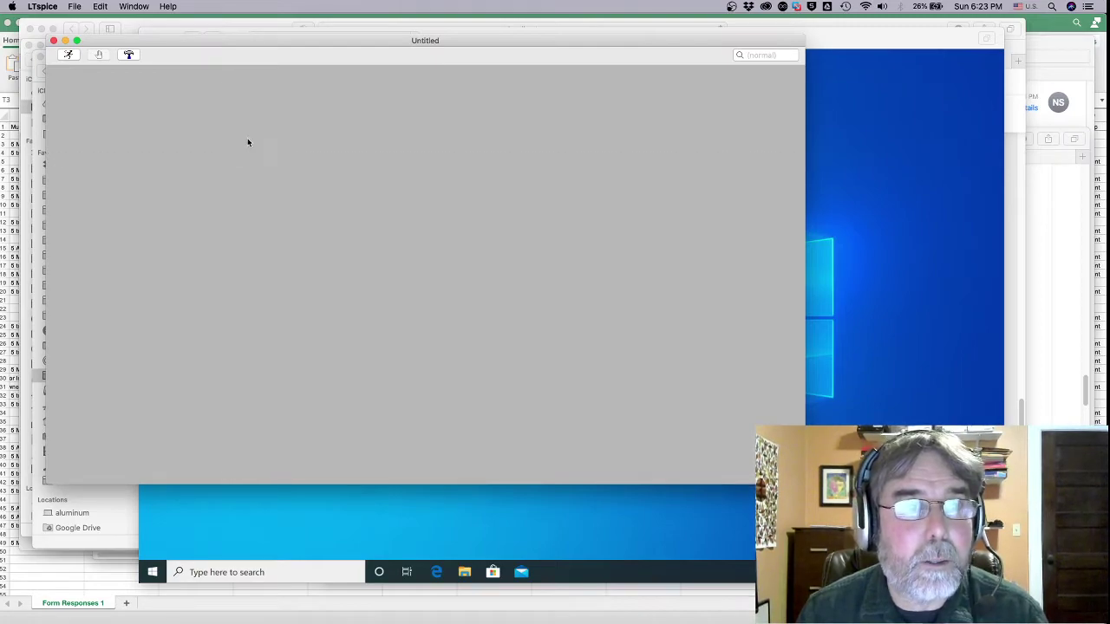
- Place voltage source V1 on the schematic from the component list
{"action": "right_click", "coordinate": [199, 130]}
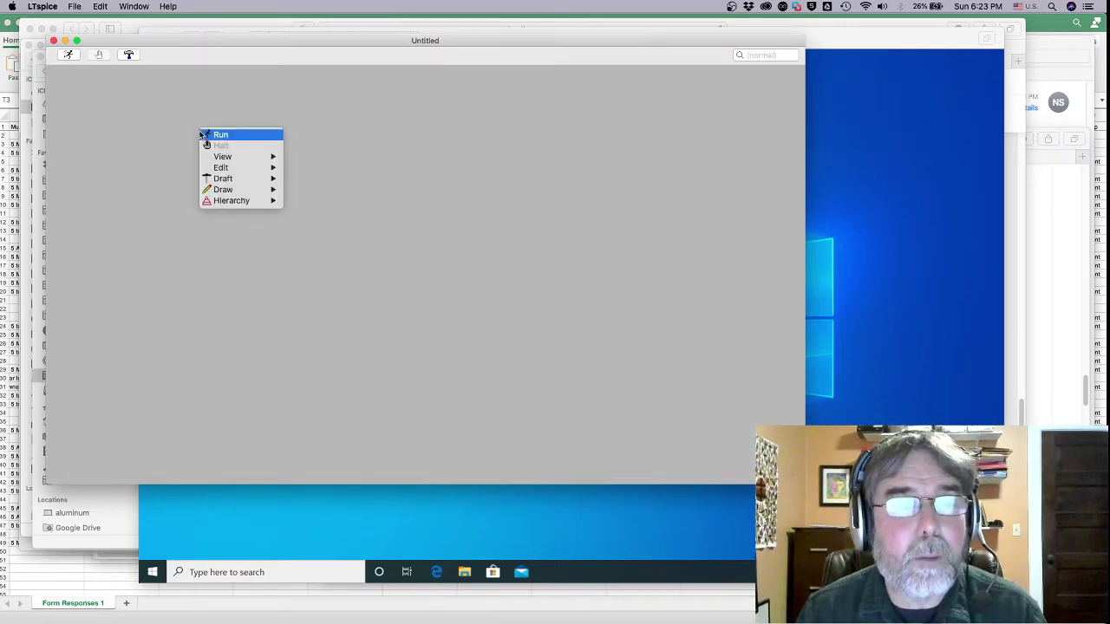
{"action": "mouse_move", "coordinate": [244, 179]}
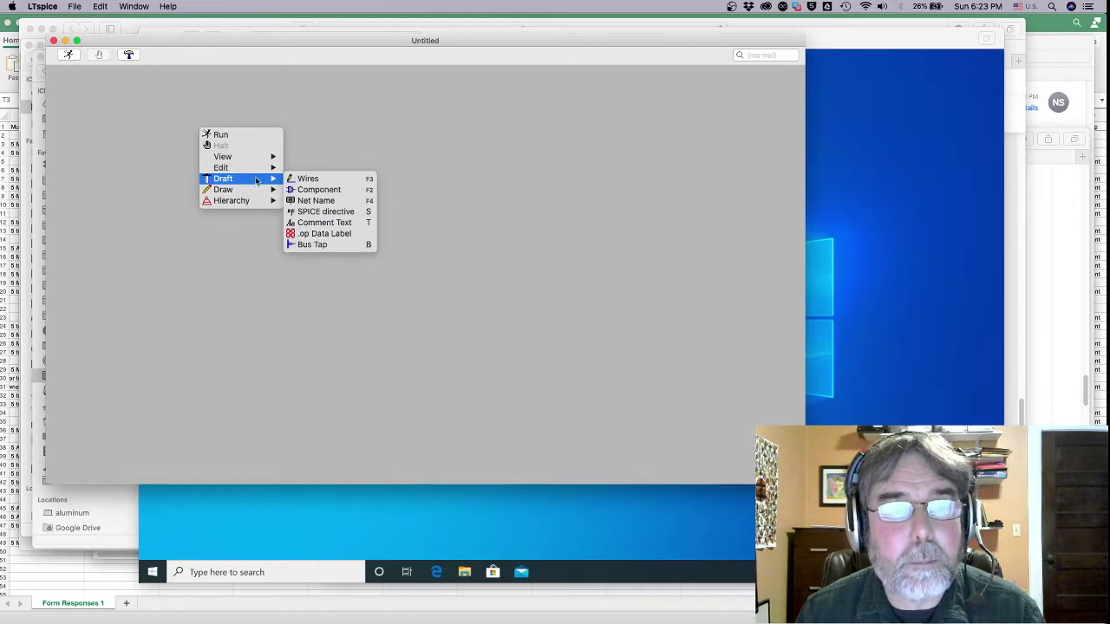
{"action": "left_click", "coordinate": [328, 189]}
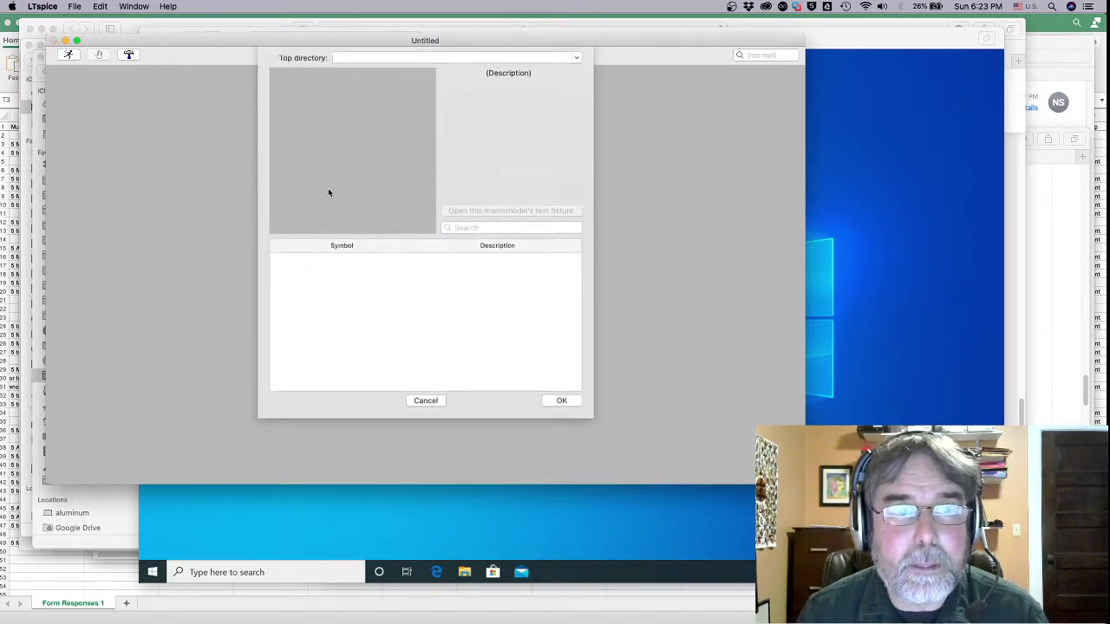
{"action": "type", "text": "vo"}
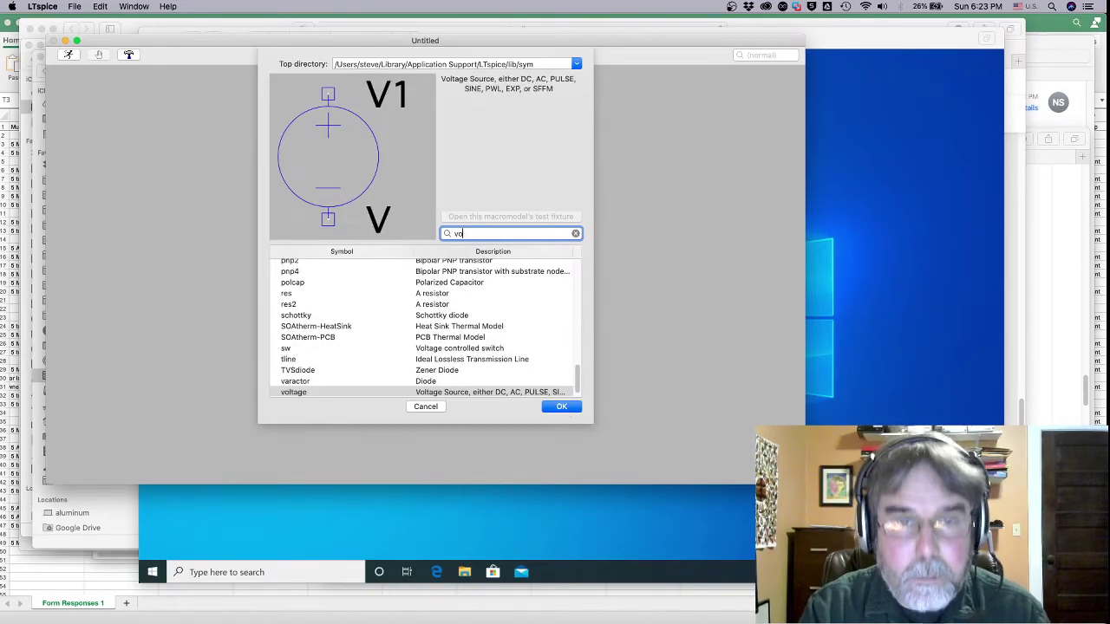
{"action": "type", "text": "l"}
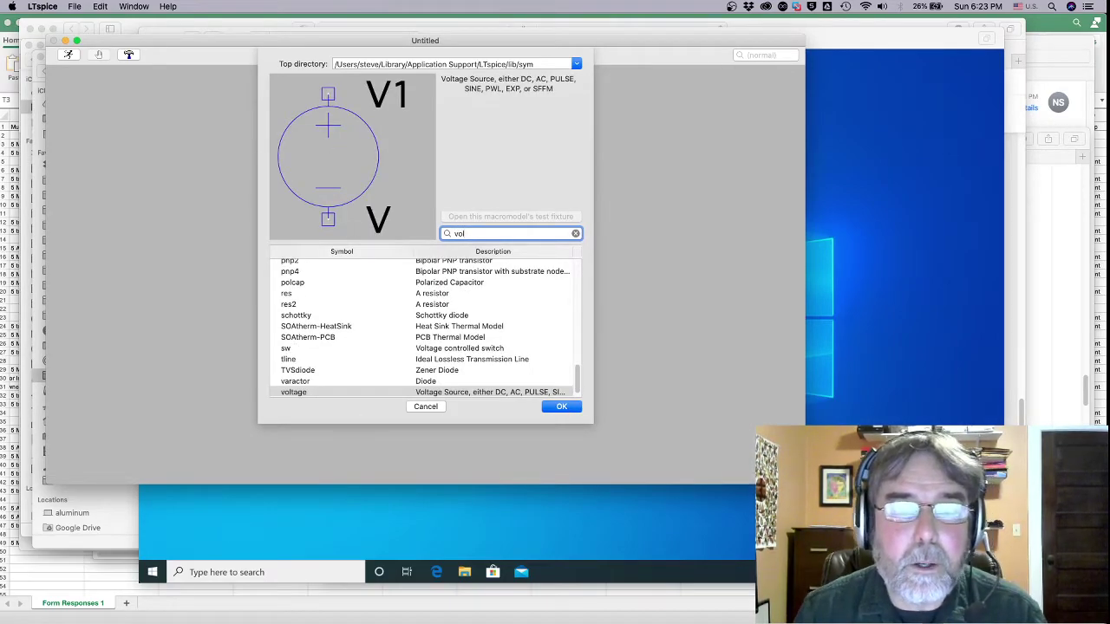
{"action": "double_click", "coordinate": [454, 395]}
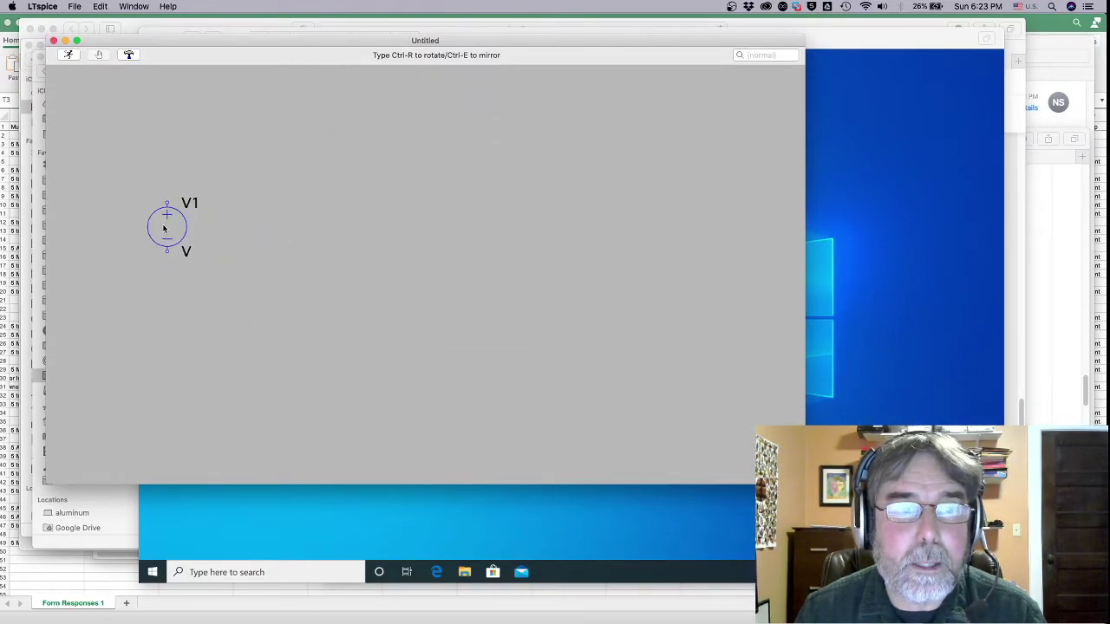
{"action": "left_click", "coordinate": [169, 220]}
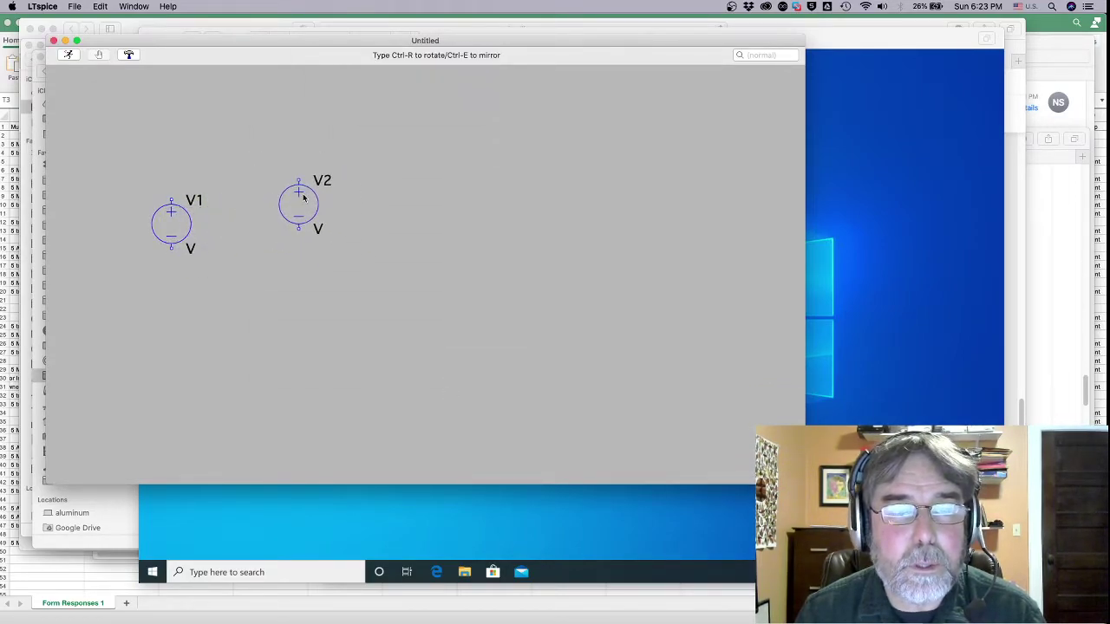
{"action": "key", "text": "Escape"}
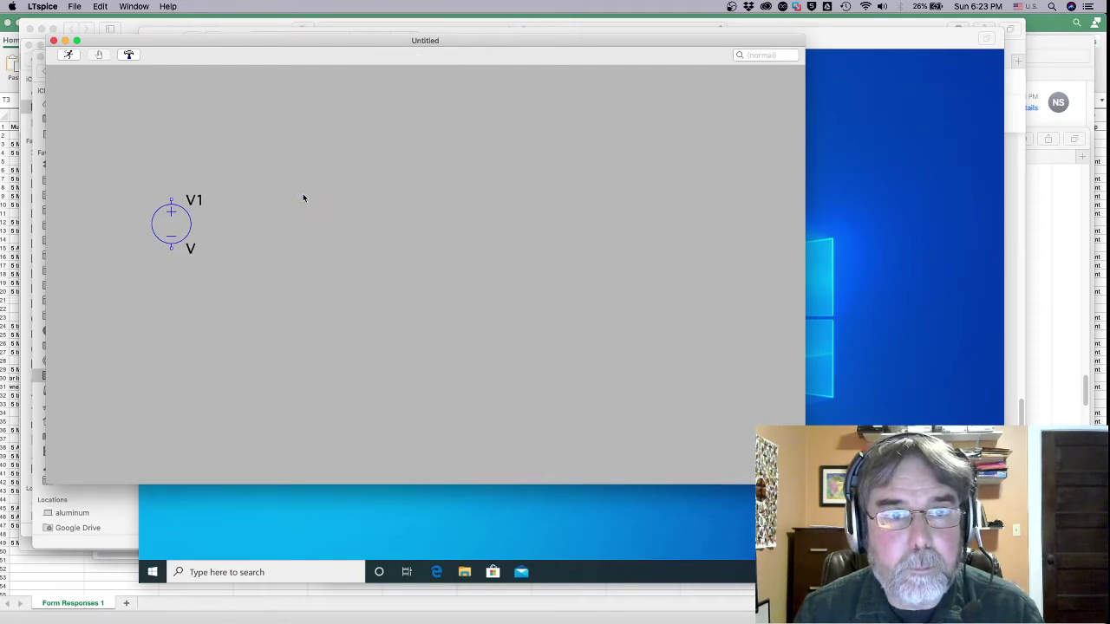
- Place two resistors, R1 to the right of V1 and R2 below R1
{"action": "right_click", "coordinate": [211, 114]}
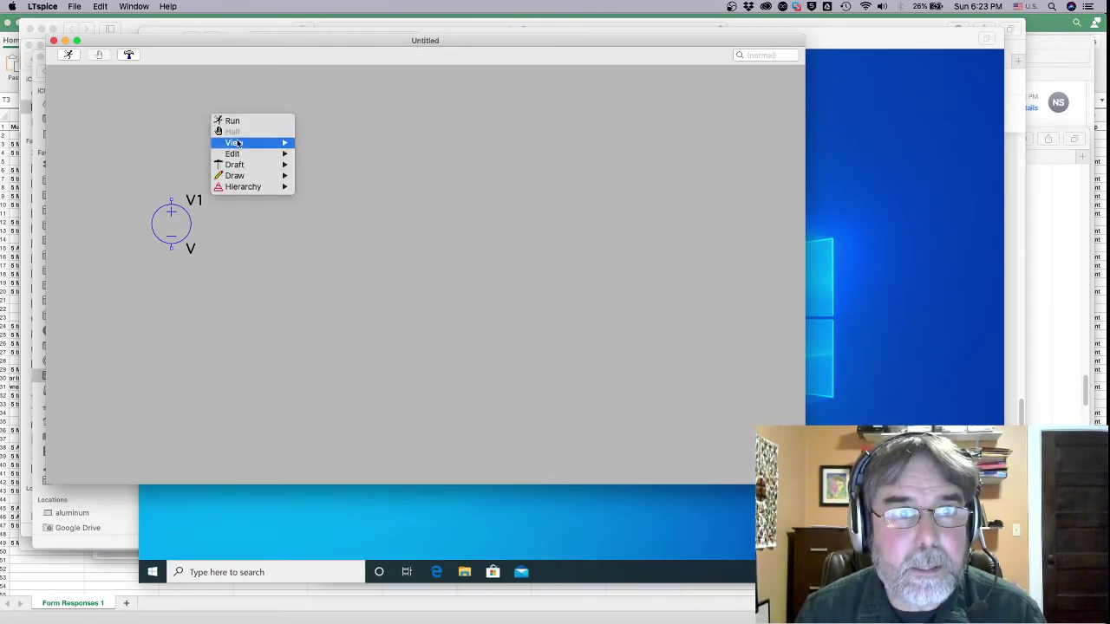
{"action": "mouse_move", "coordinate": [247, 165]}
{"action": "left_click", "coordinate": [347, 175]}
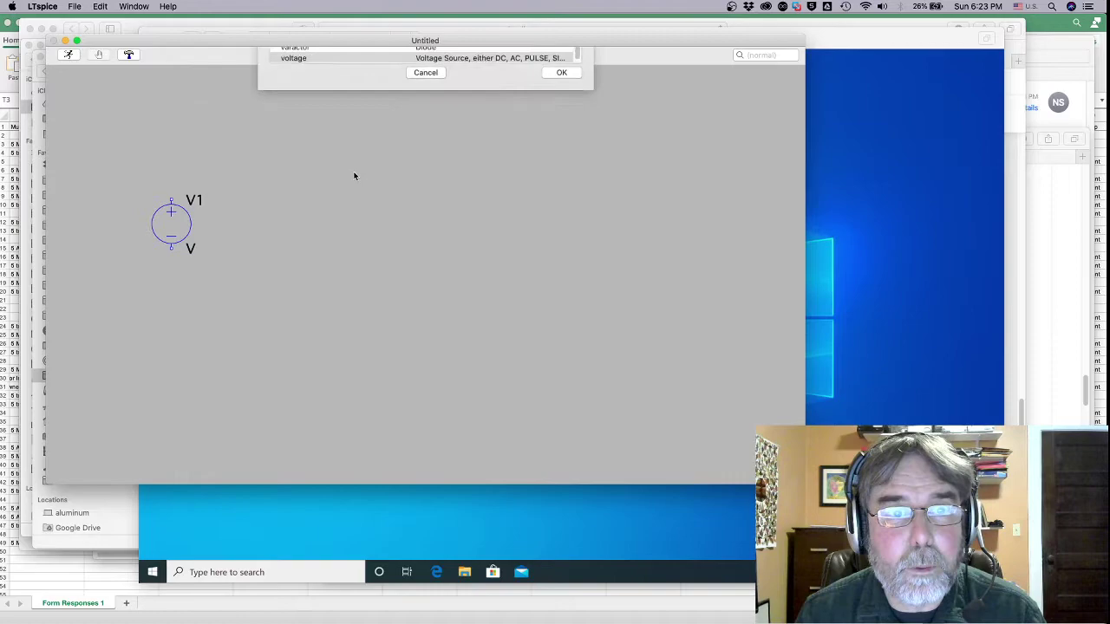
{"action": "type", "text": "res"}
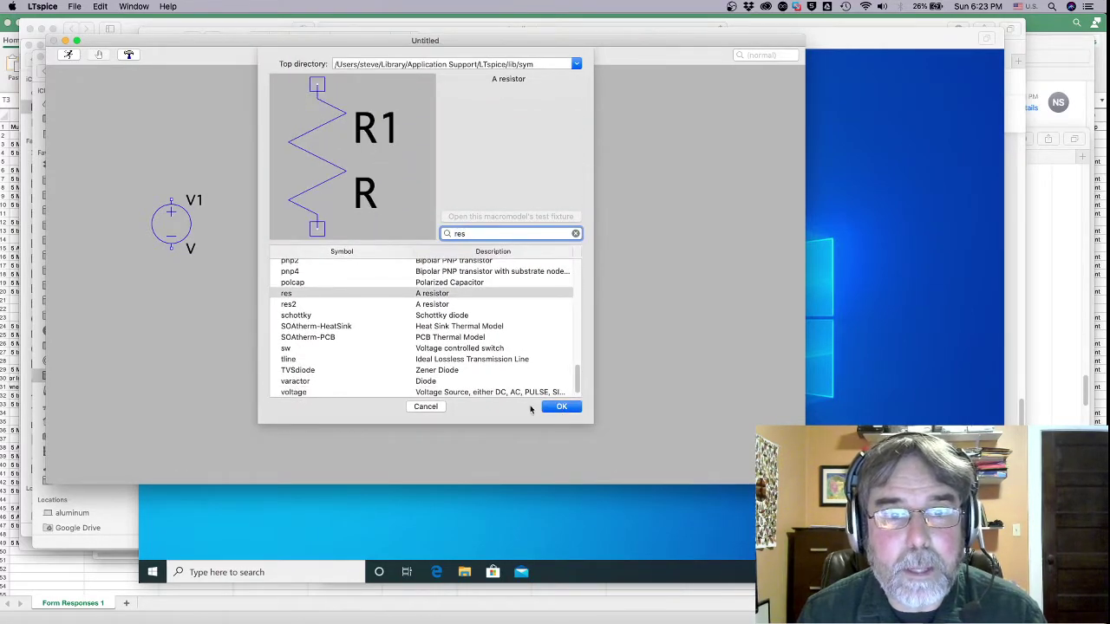
{"action": "double_click", "coordinate": [437, 294]}
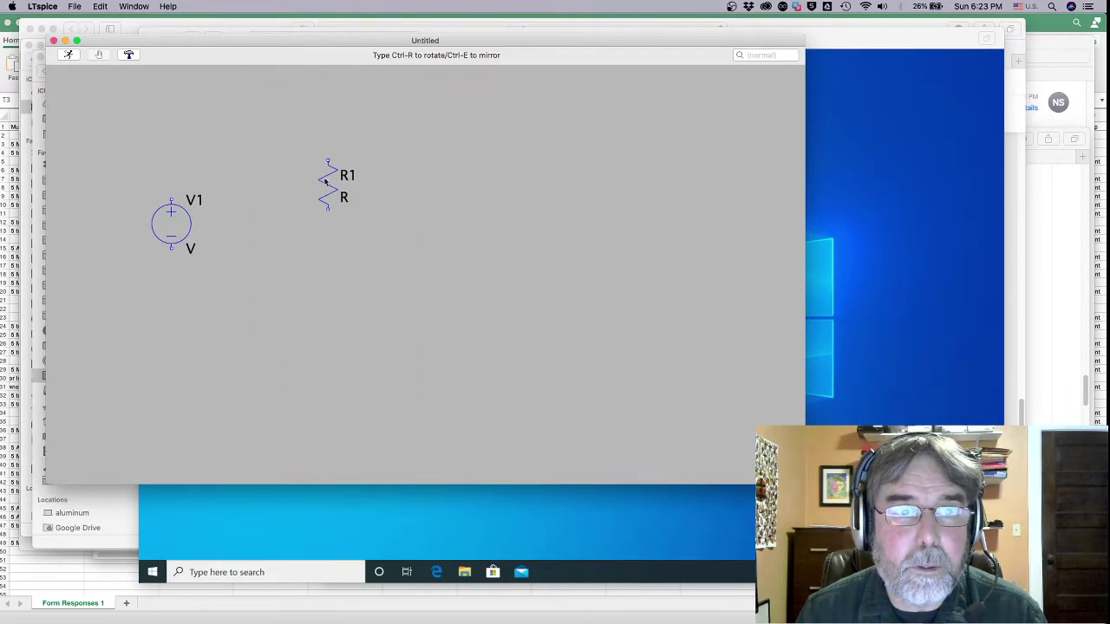
{"action": "left_click", "coordinate": [278, 180]}
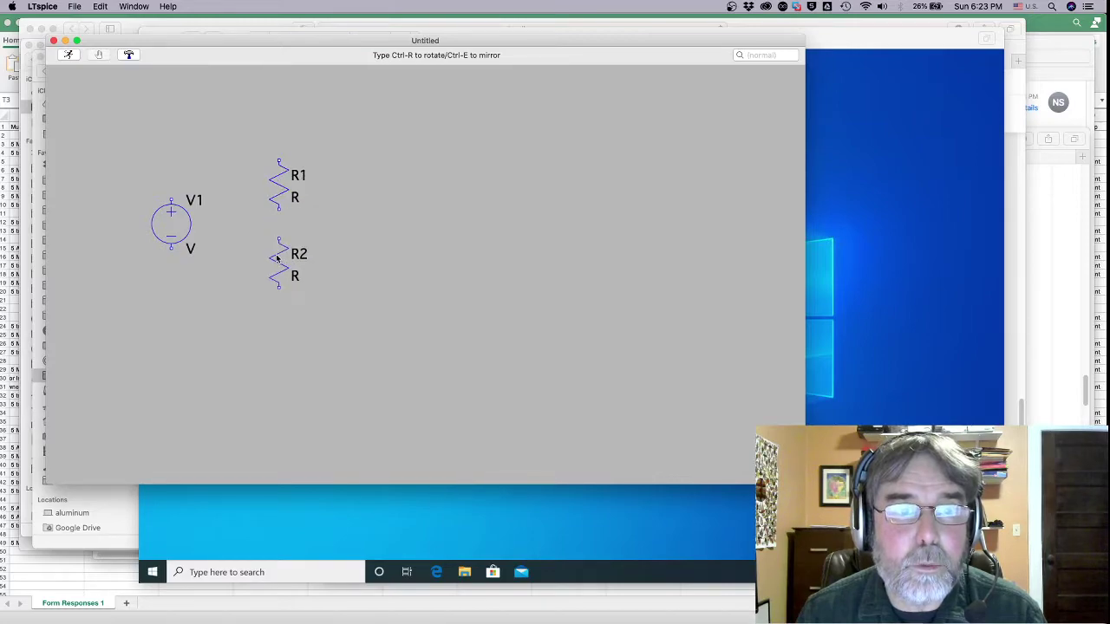
{"action": "left_click", "coordinate": [277, 258]}
{"action": "key", "text": "Escape"}
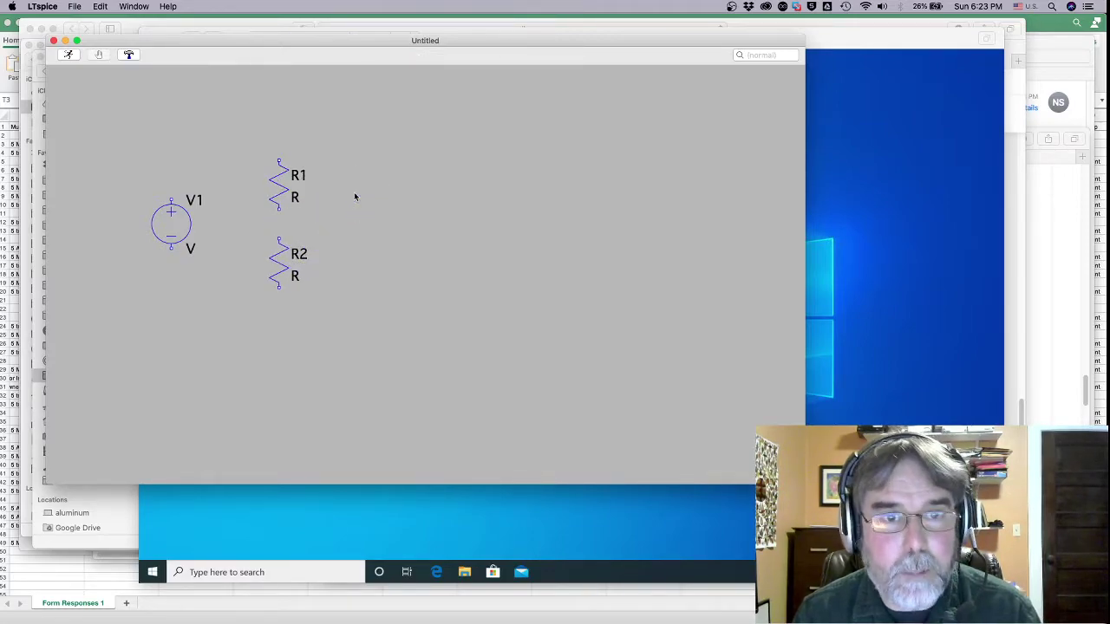
- Wire V1's top terminal to R1's top pin
{"action": "right_click", "coordinate": [386, 157]}
{"action": "mouse_move", "coordinate": [430, 202]}
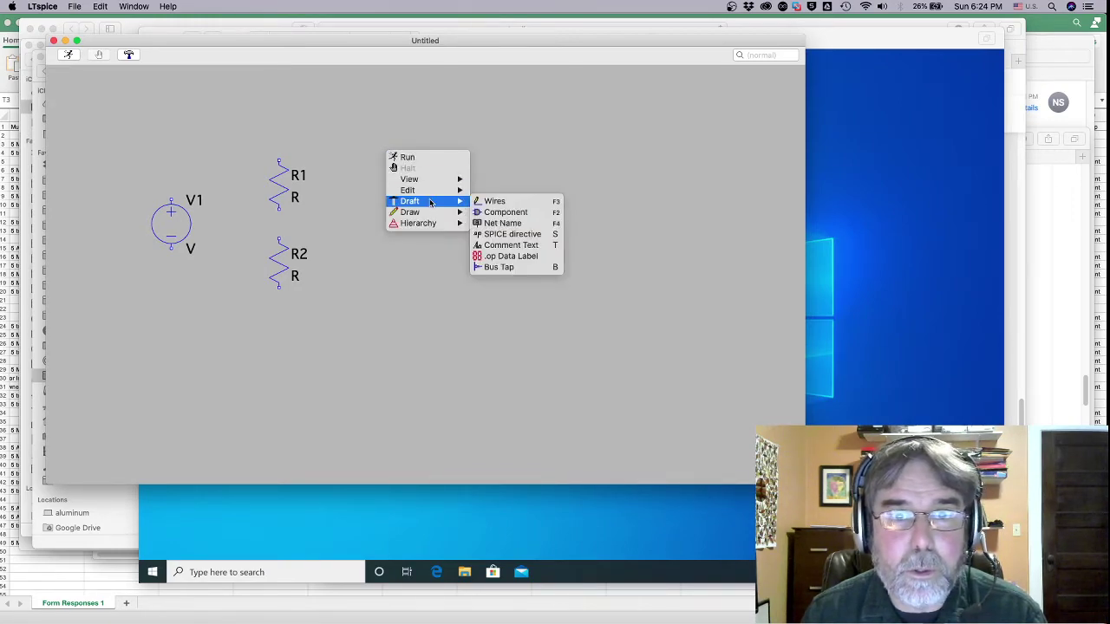
{"action": "left_click", "coordinate": [505, 202]}
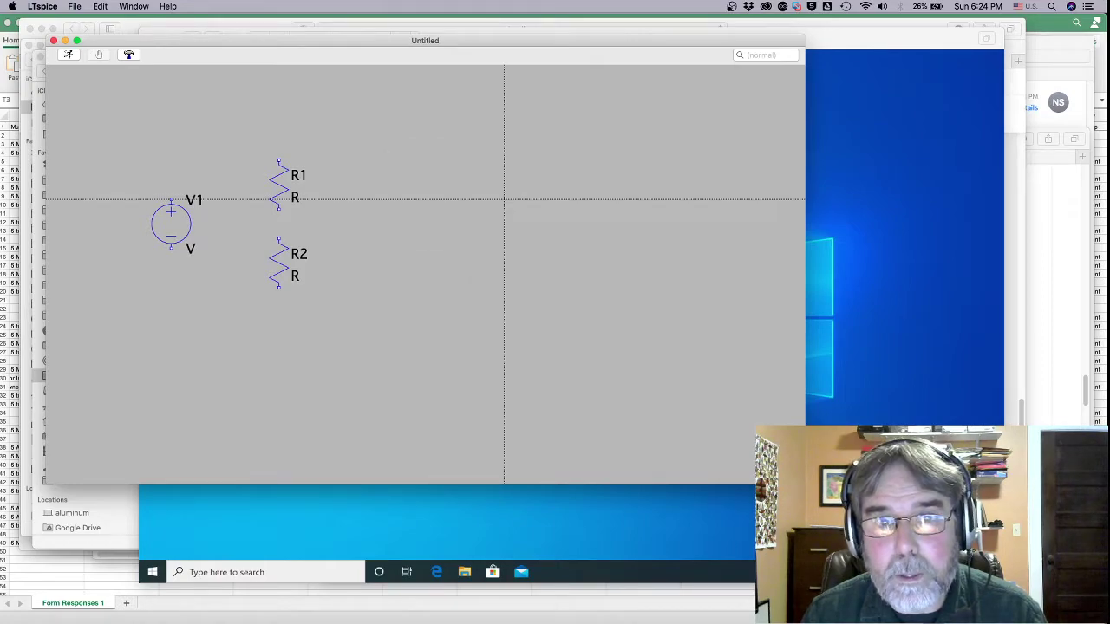
{"action": "left_click", "coordinate": [171, 200]}
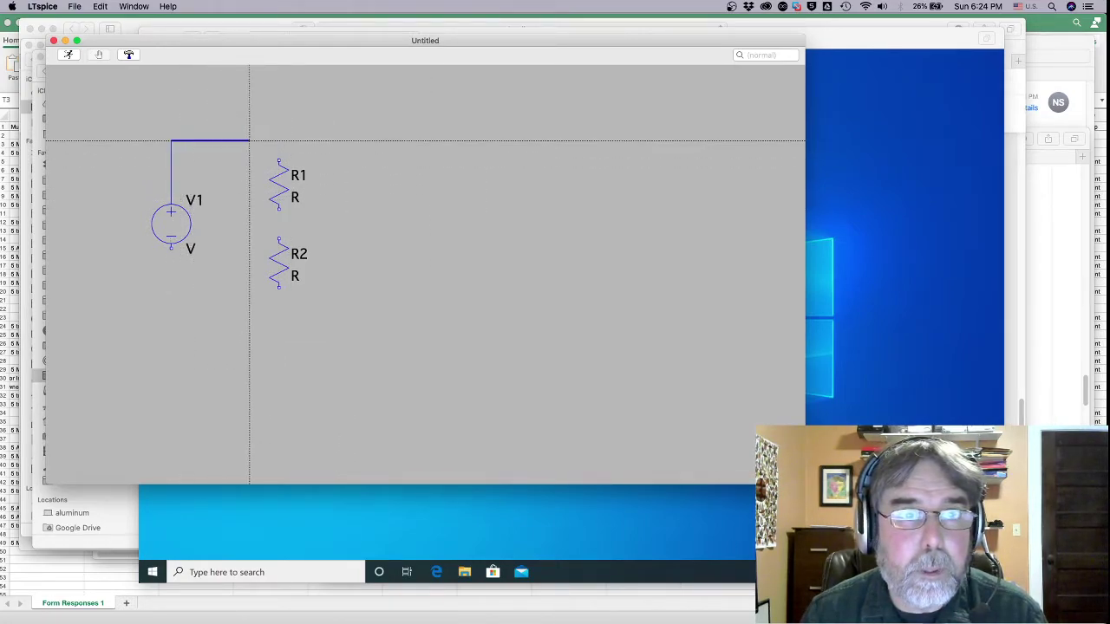
{"action": "left_click", "coordinate": [278, 141]}
{"action": "left_click", "coordinate": [278, 163]}
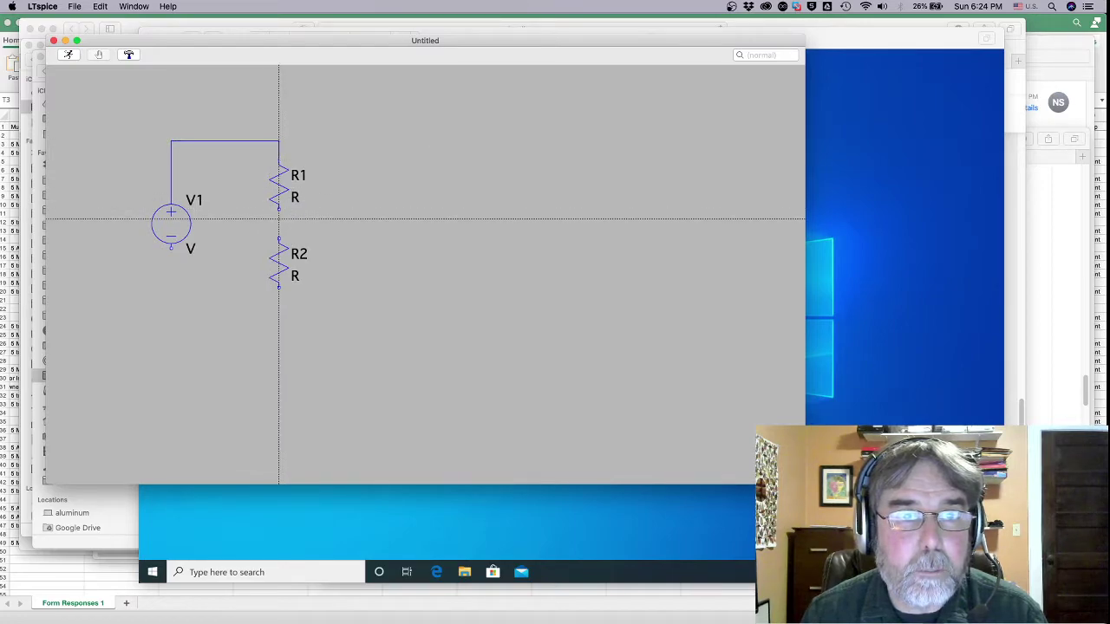
{"action": "key", "text": "Escape"}
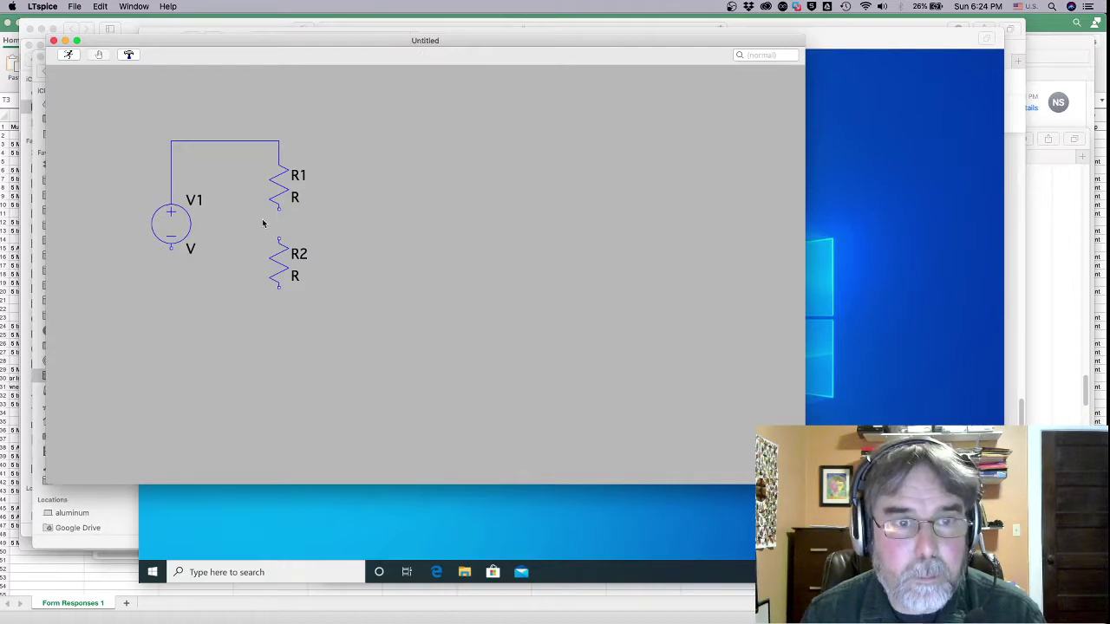
- Wire R1's bottom to R2's top, and R2's bottom back to V1's bottom terminal
{"action": "right_click", "coordinate": [363, 193]}
{"action": "mouse_move", "coordinate": [384, 234]}
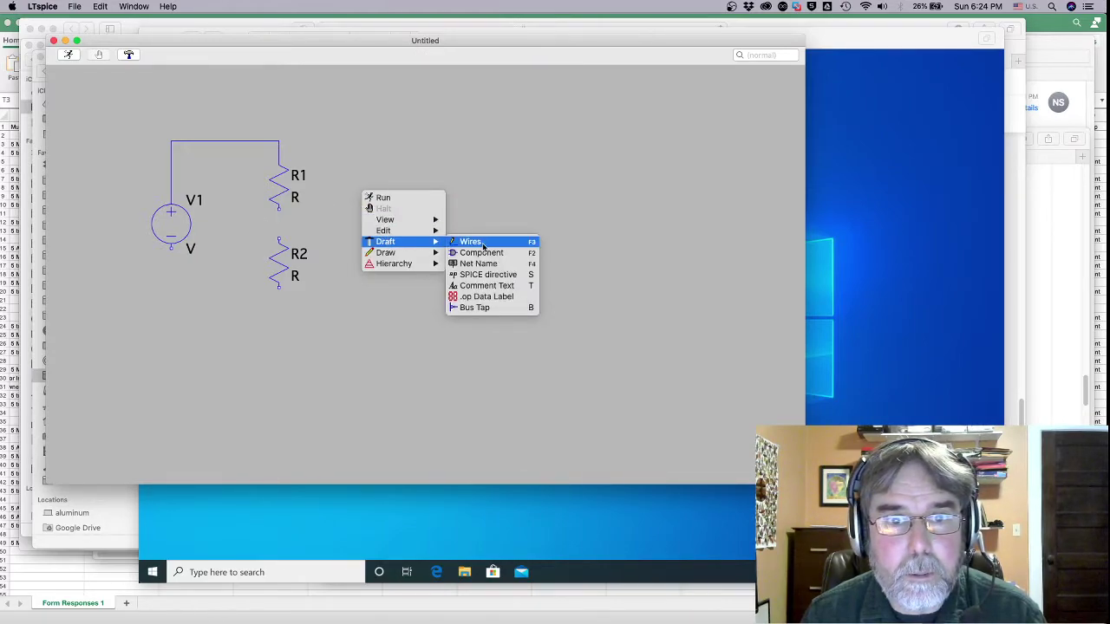
{"action": "left_click", "coordinate": [472, 241]}
{"action": "left_click", "coordinate": [278, 208]}
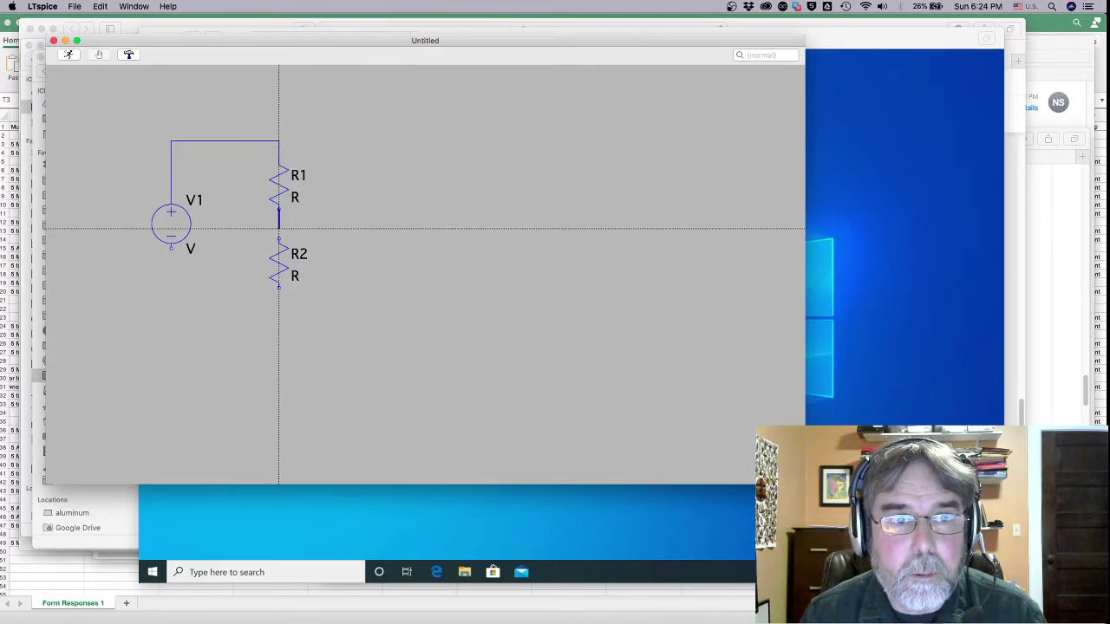
{"action": "left_click", "coordinate": [279, 240]}
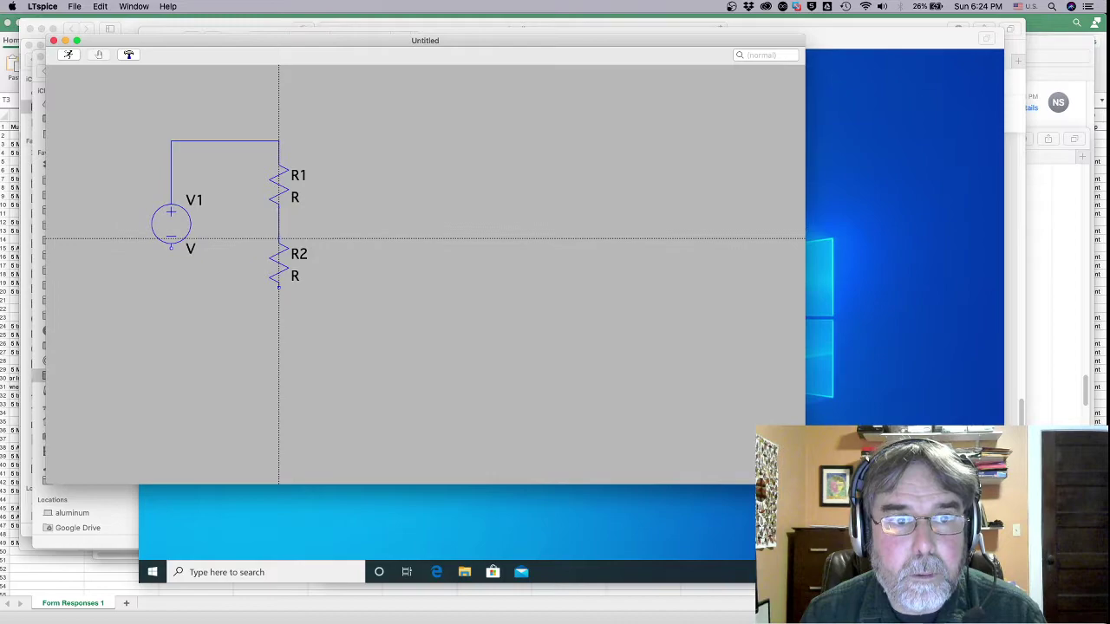
{"action": "left_click", "coordinate": [278, 287]}
{"action": "left_click", "coordinate": [278, 316]}
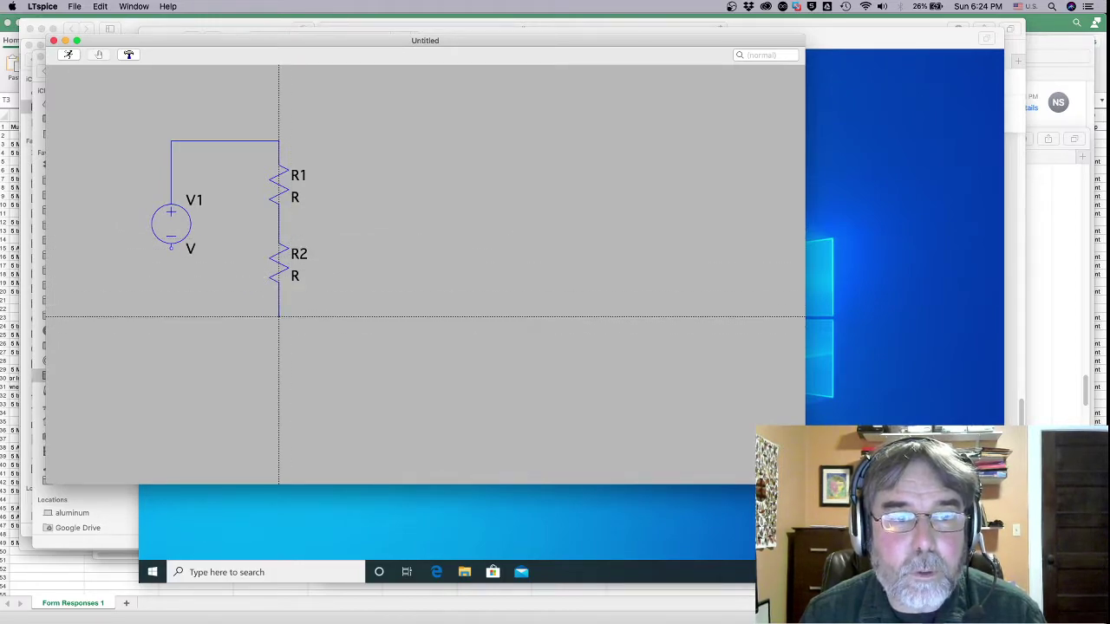
{"action": "left_click", "coordinate": [171, 247]}
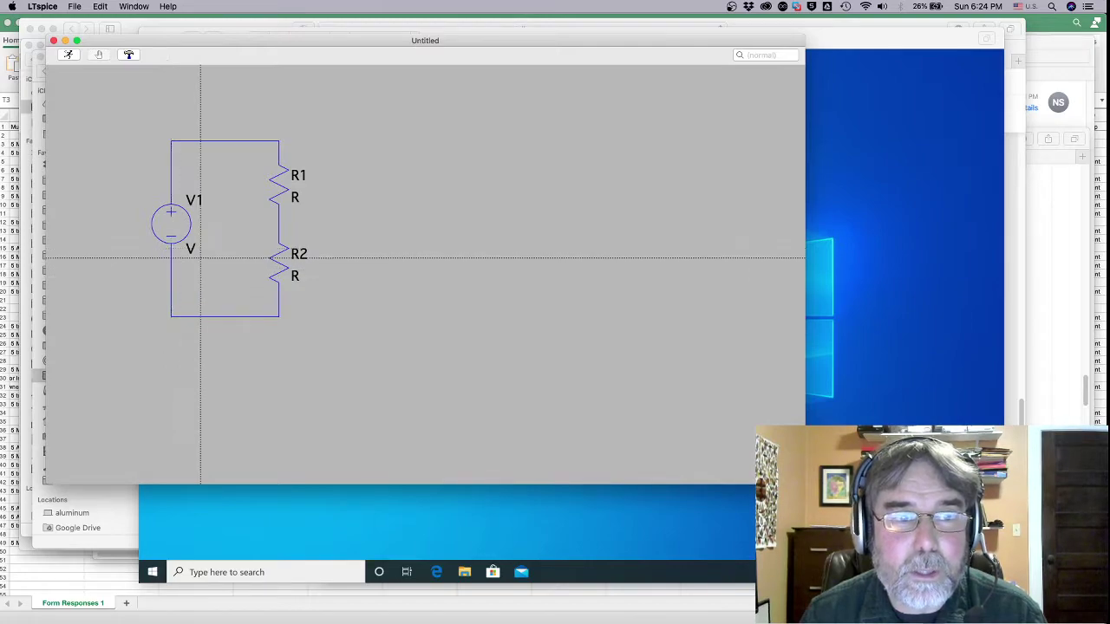
{"action": "right_click", "coordinate": [384, 141]}
{"action": "right_click", "coordinate": [390, 140]}
{"action": "mouse_move", "coordinate": [436, 191]}
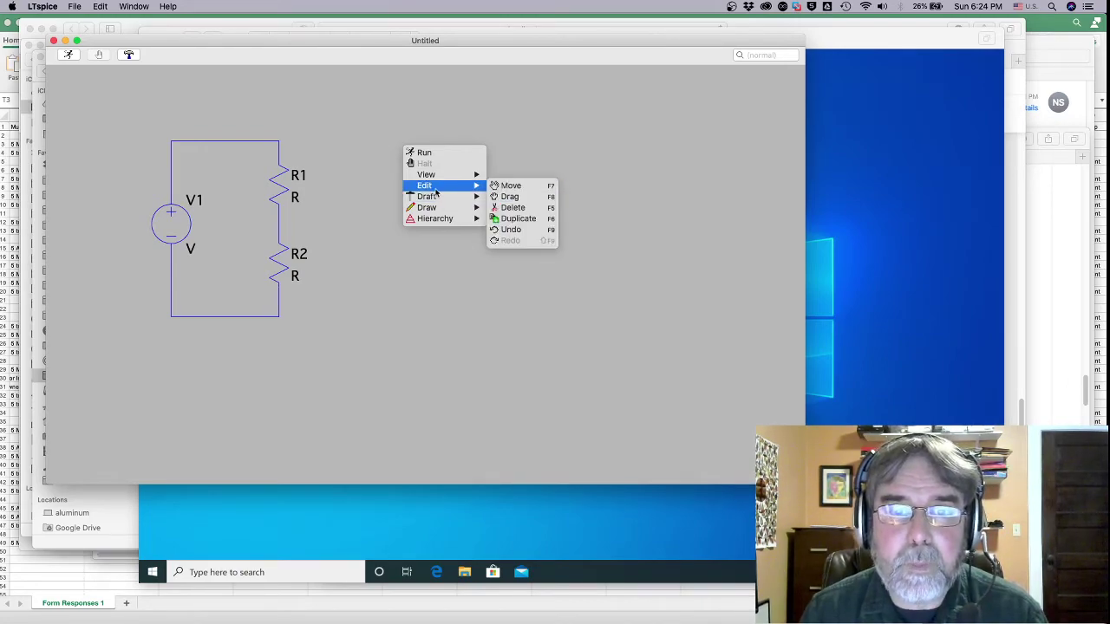
- Set voltage source V1 to 10
{"action": "left_click", "coordinate": [295, 107]}
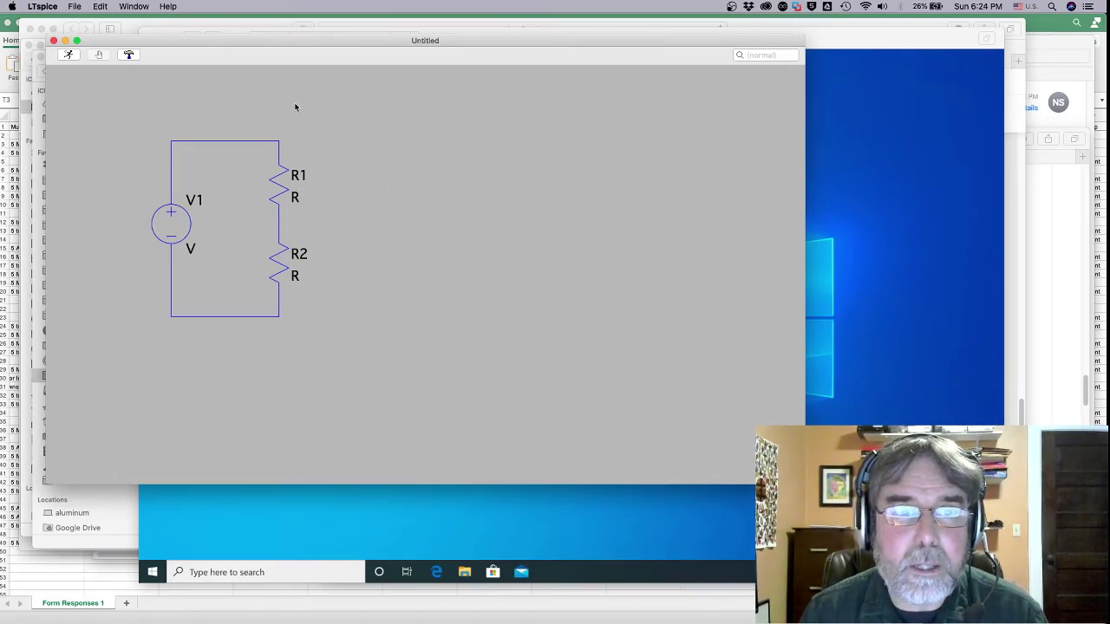
{"action": "right_click", "coordinate": [173, 224]}
{"action": "type", "text": "10"}
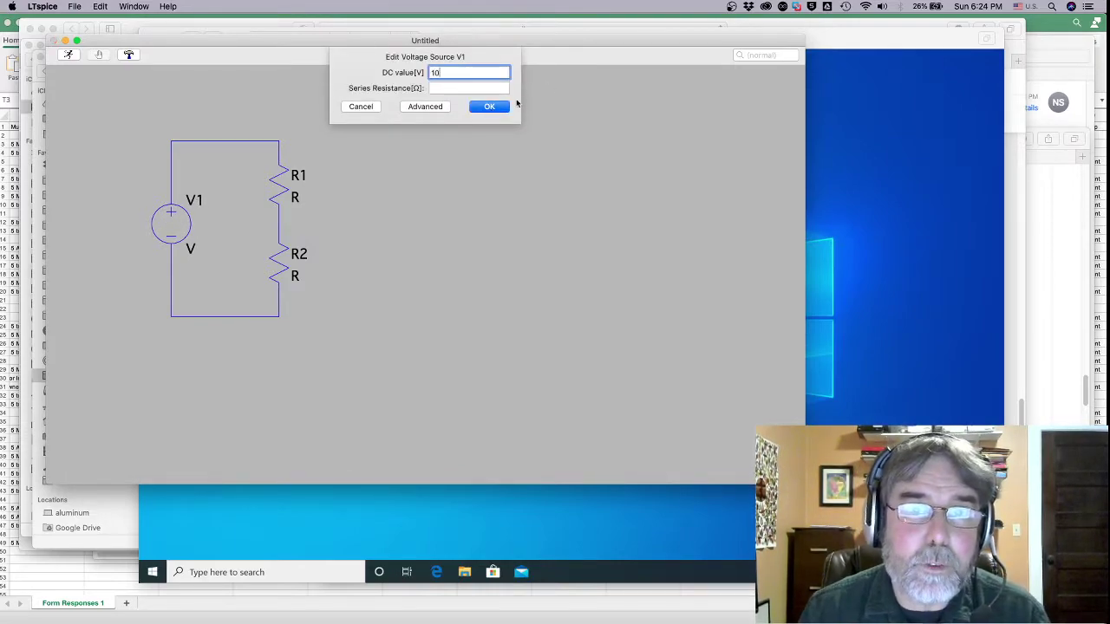
{"action": "left_click", "coordinate": [491, 108]}
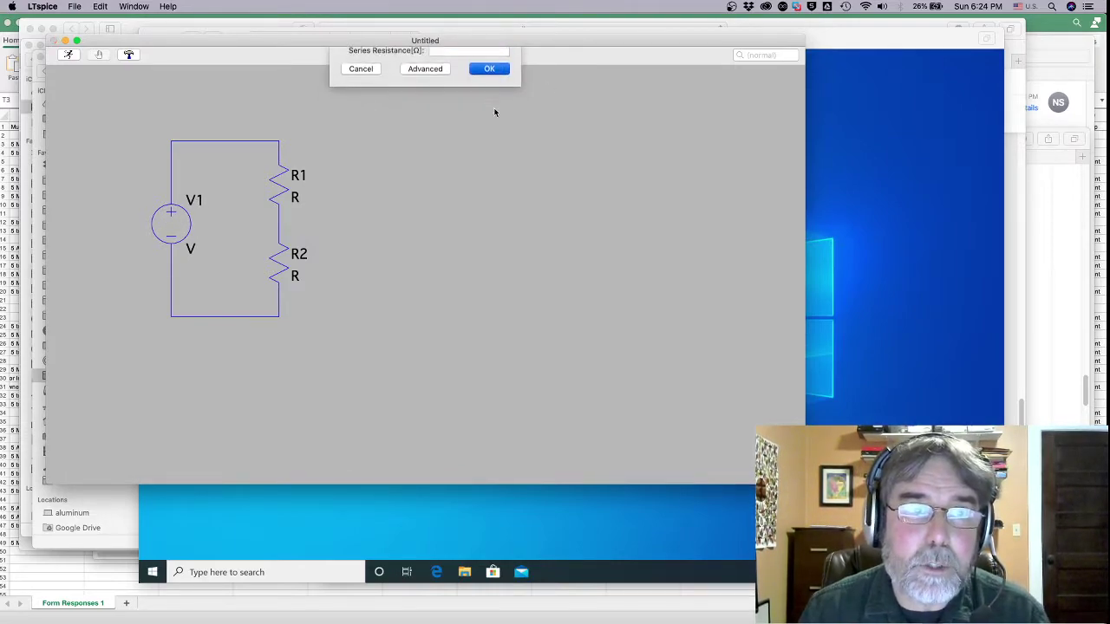
- Give resistors R1 and R2 a resistance of 1k each
{"action": "right_click", "coordinate": [278, 187]}
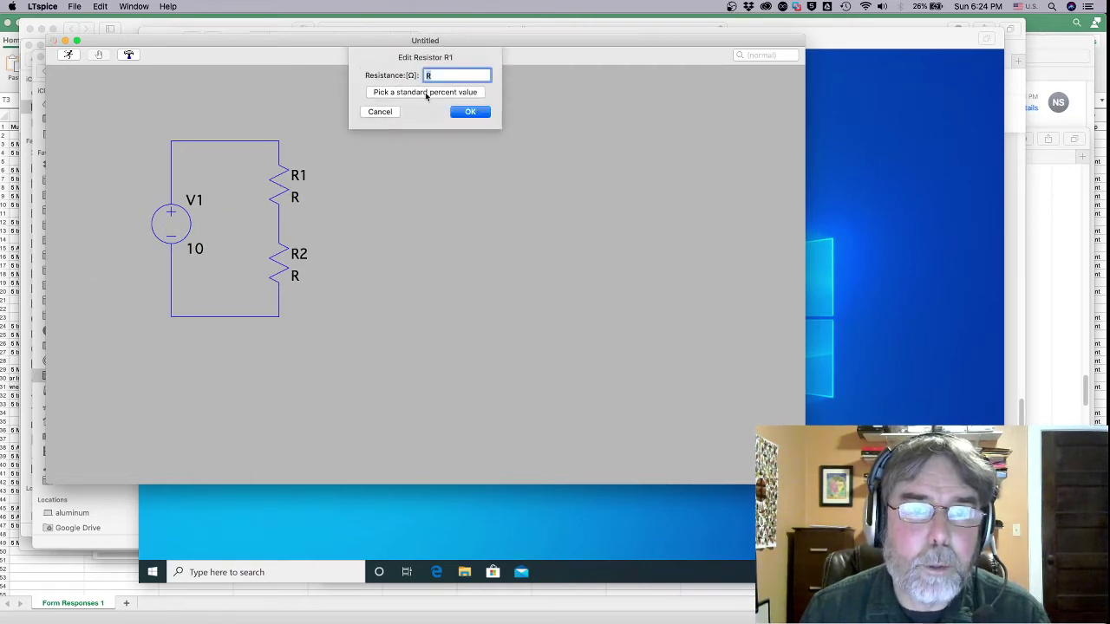
{"action": "type", "text": "1k"}
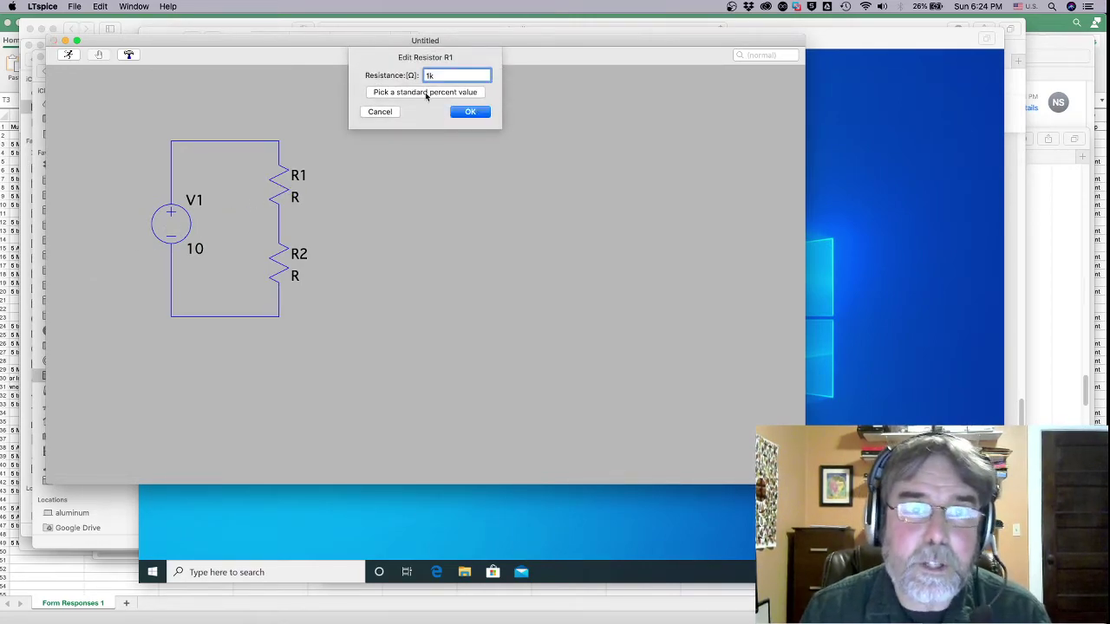
{"action": "left_click", "coordinate": [466, 112]}
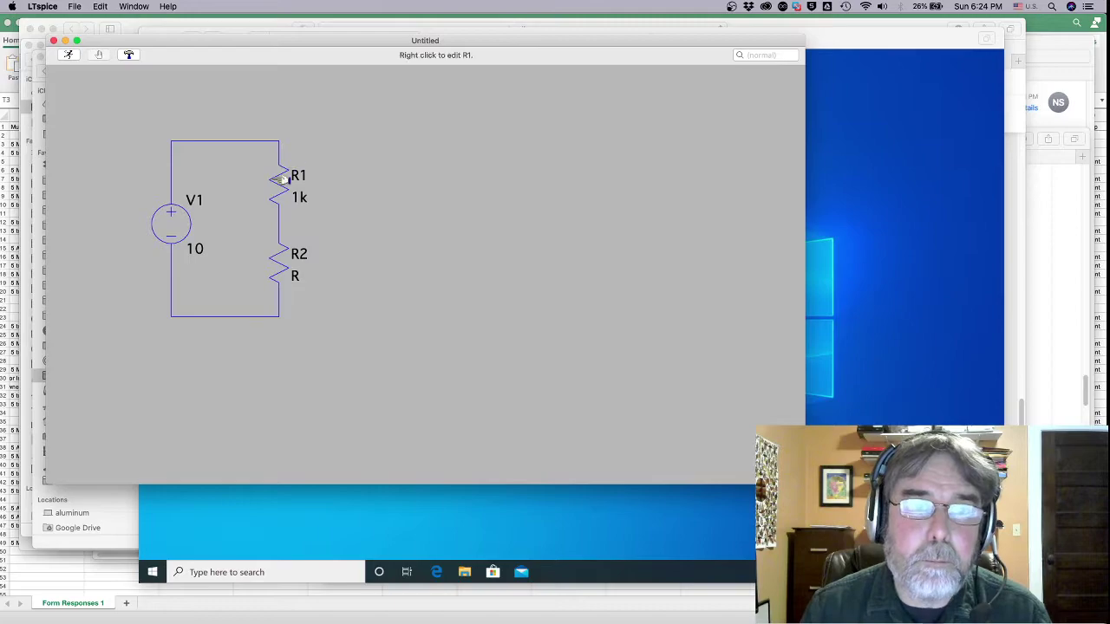
{"action": "right_click", "coordinate": [281, 264]}
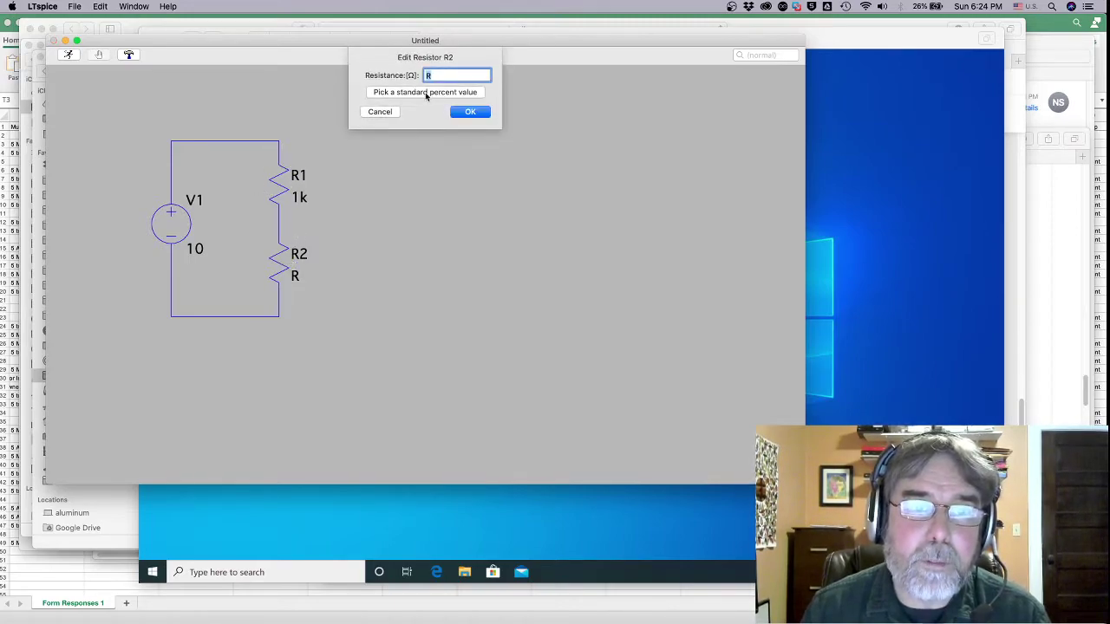
{"action": "type", "text": "1"}
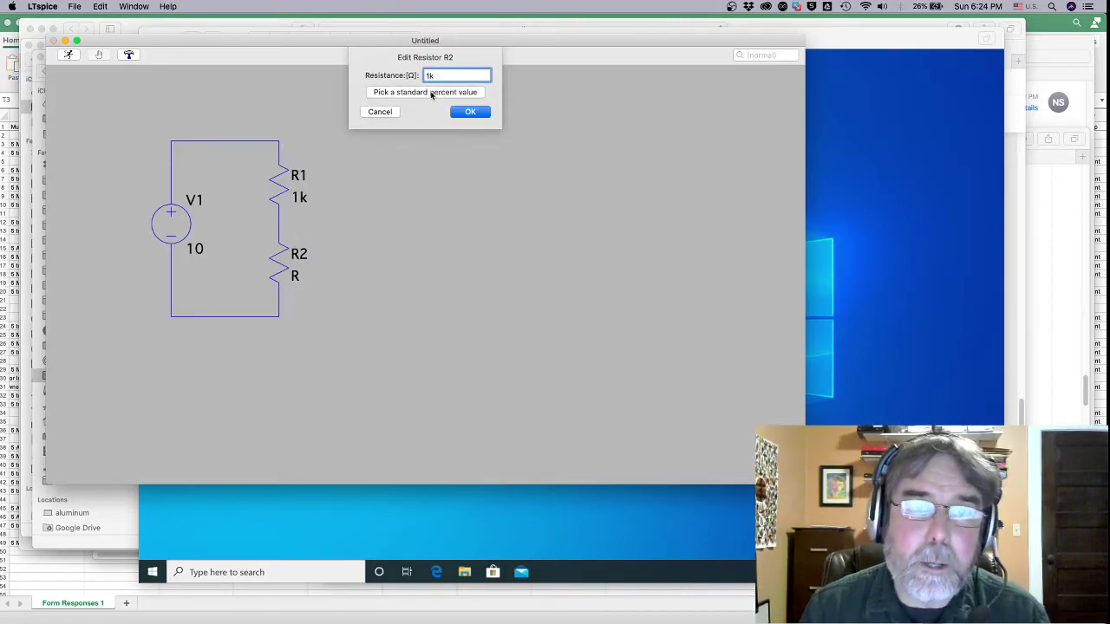
{"action": "type", "text": "k"}
{"action": "left_click", "coordinate": [470, 112]}
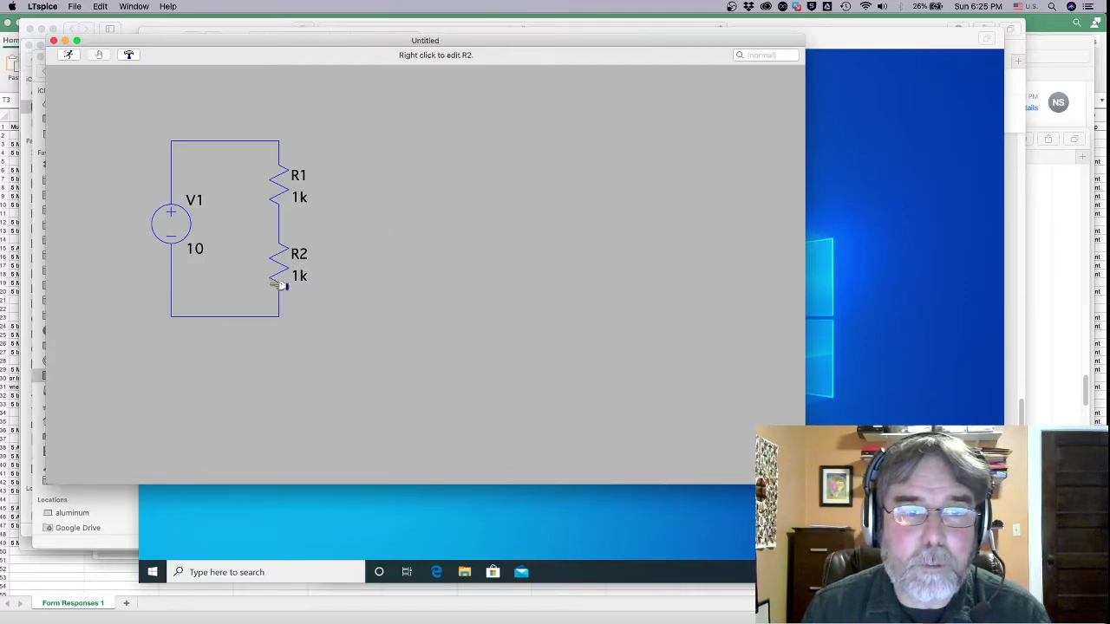
- Add a '.DC v1 0 10 1' SPICE directive sweeping V1 from 0 to 10 V
{"action": "right_click", "coordinate": [423, 163]}
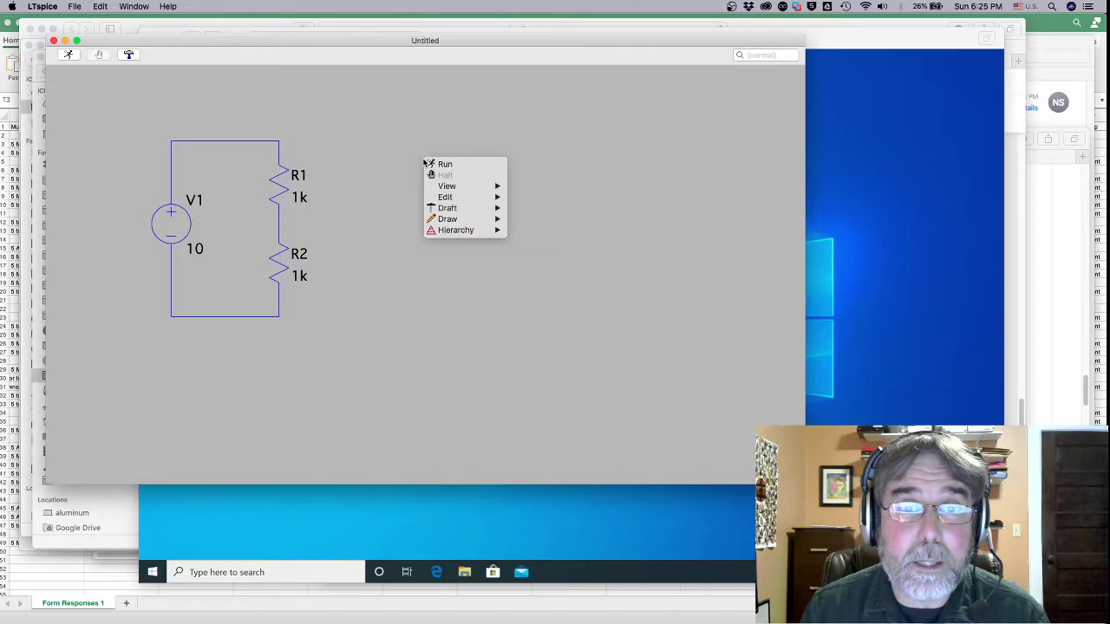
{"action": "mouse_move", "coordinate": [444, 201]}
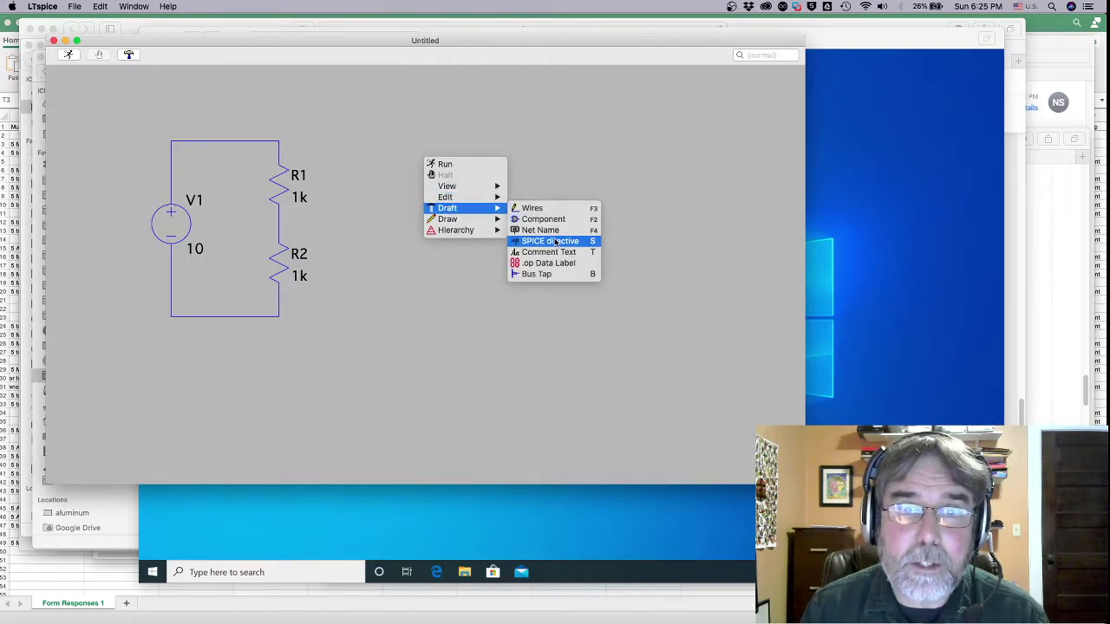
{"action": "left_click", "coordinate": [556, 241]}
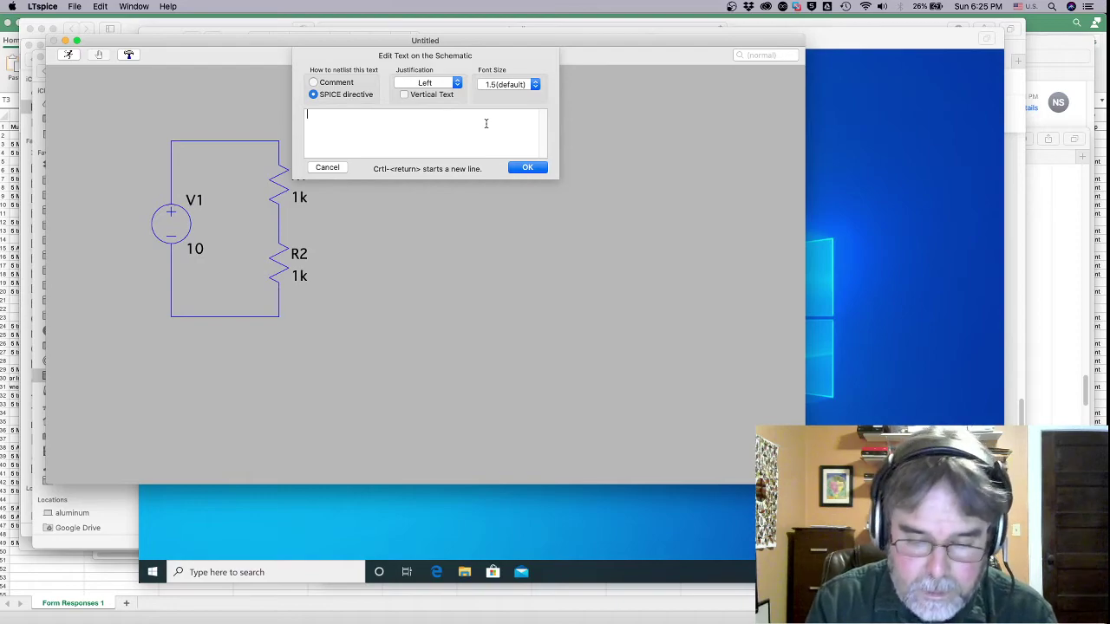
{"action": "type", "text": ".DC"}
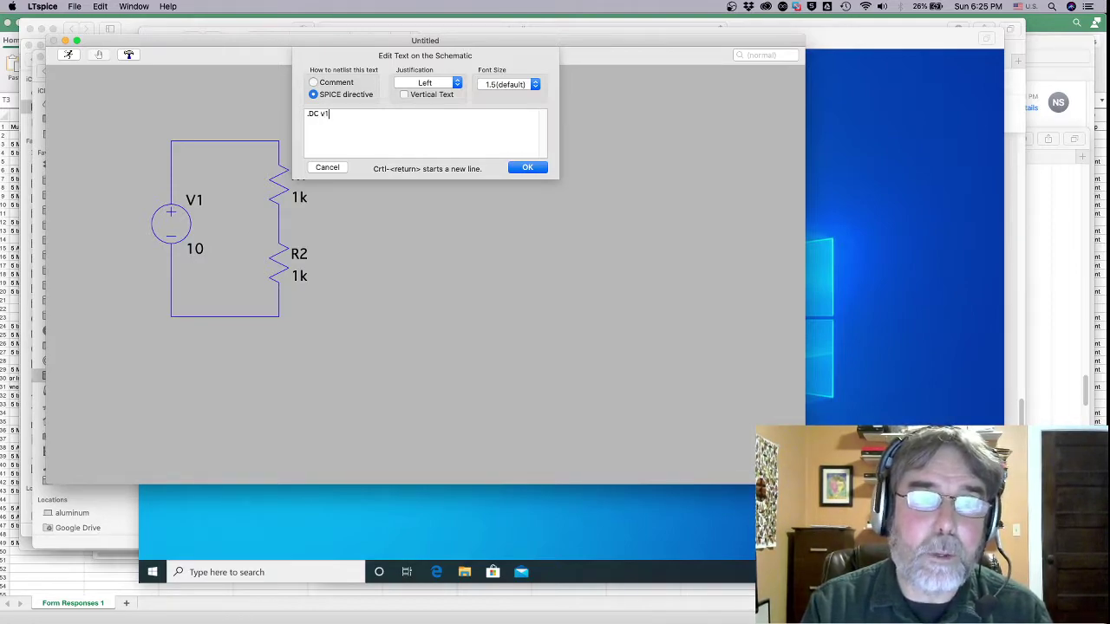
{"action": "type", "text": "v1 0"}
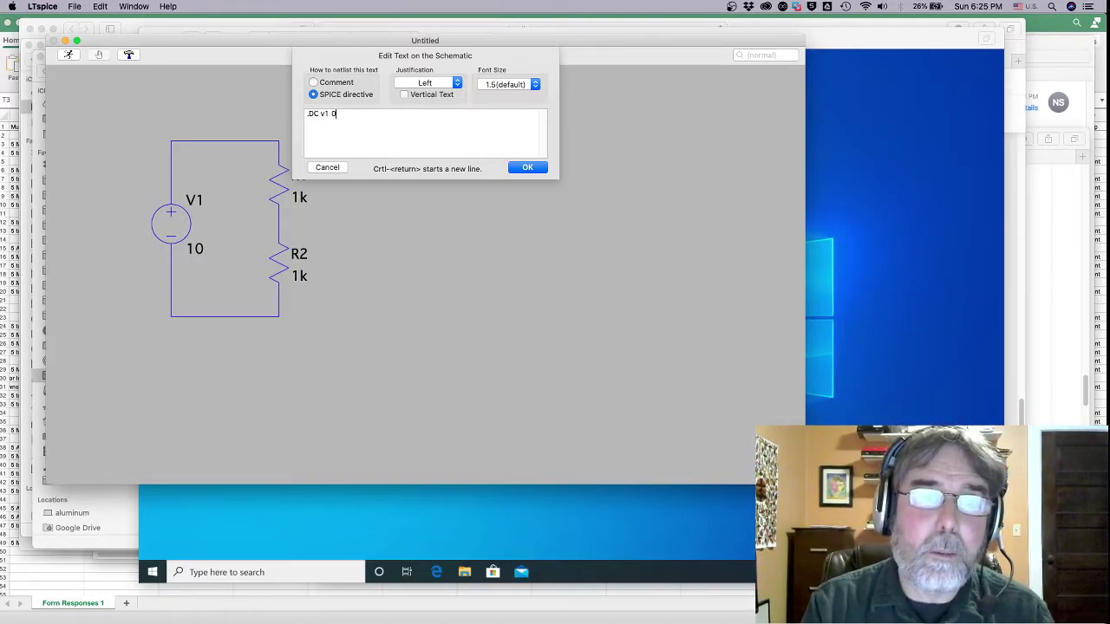
{"action": "type", "text": " 10 1"}
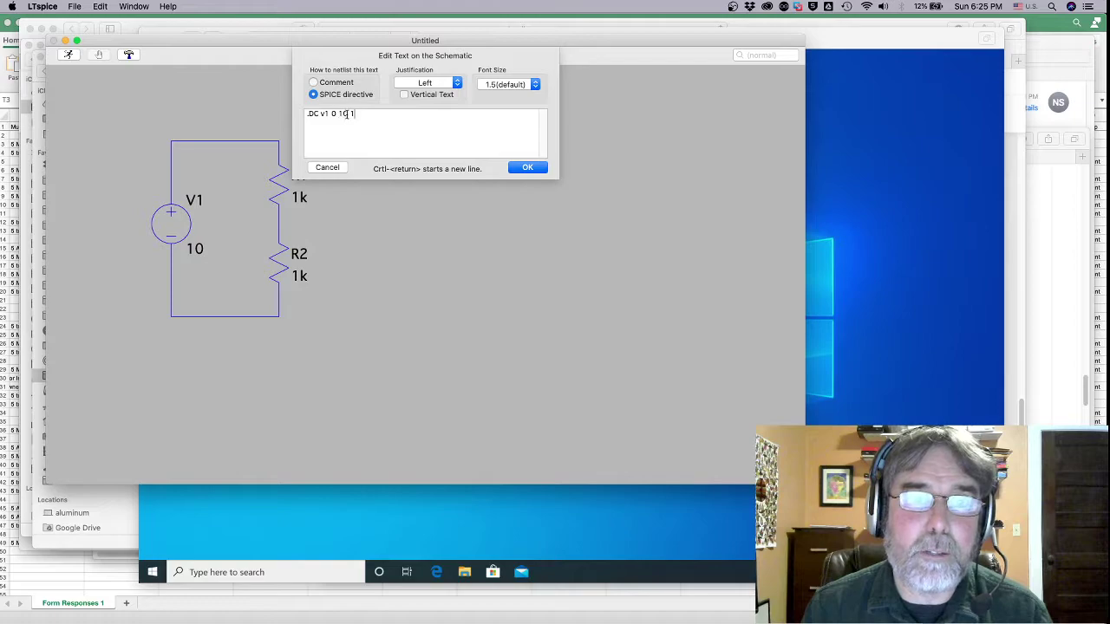
{"action": "left_click", "coordinate": [527, 167]}
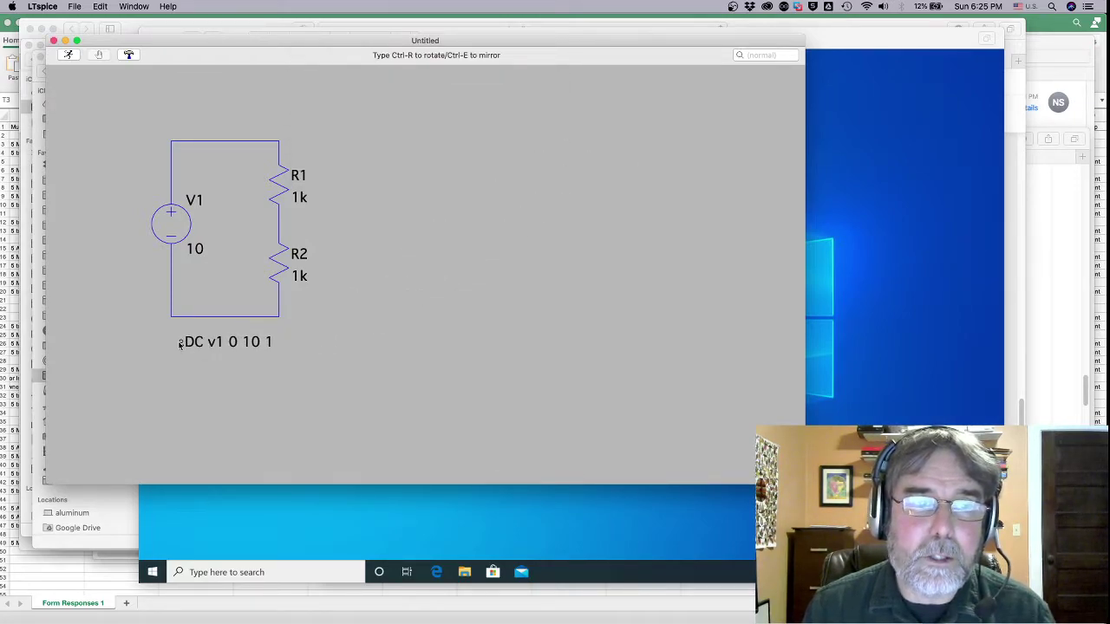
- Place the .DC directive below the circuit, reframe the view, and attempt a first run
{"action": "left_click", "coordinate": [175, 346]}
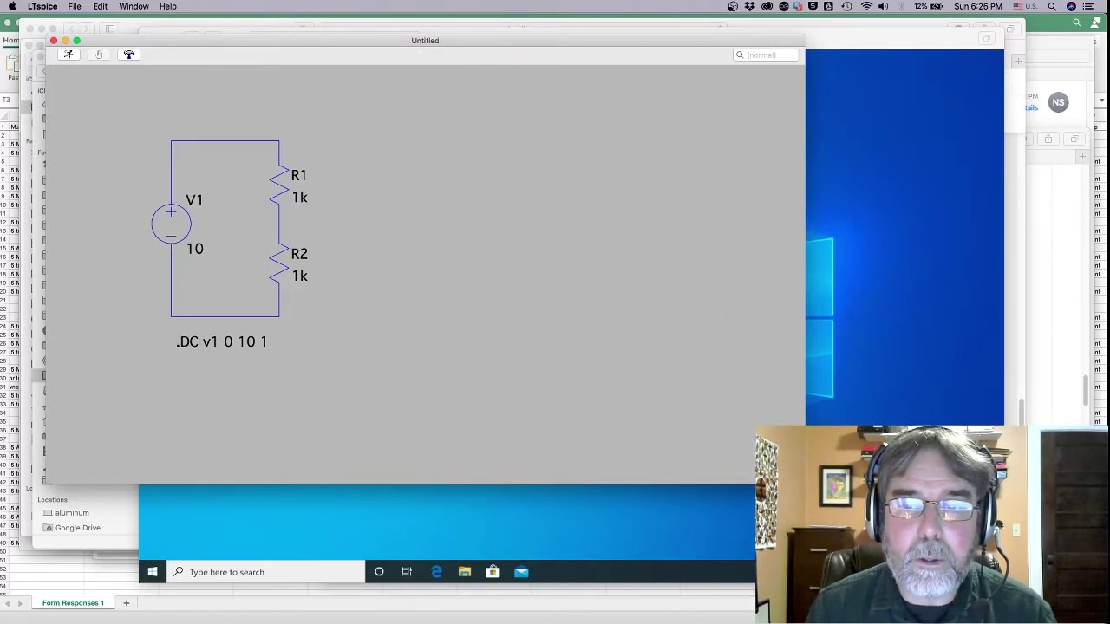
{"action": "left_click_drag", "start_coordinate": [804, 483], "coordinate": [376, 394]}
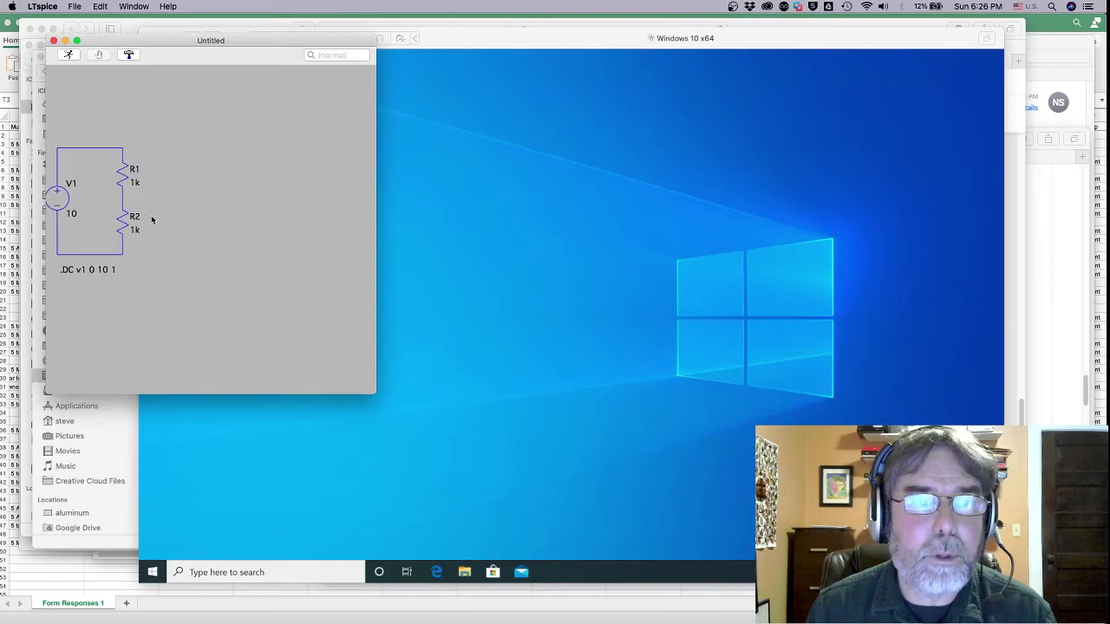
{"action": "left_click_drag", "start_coordinate": [96, 229], "coordinate": [215, 229]}
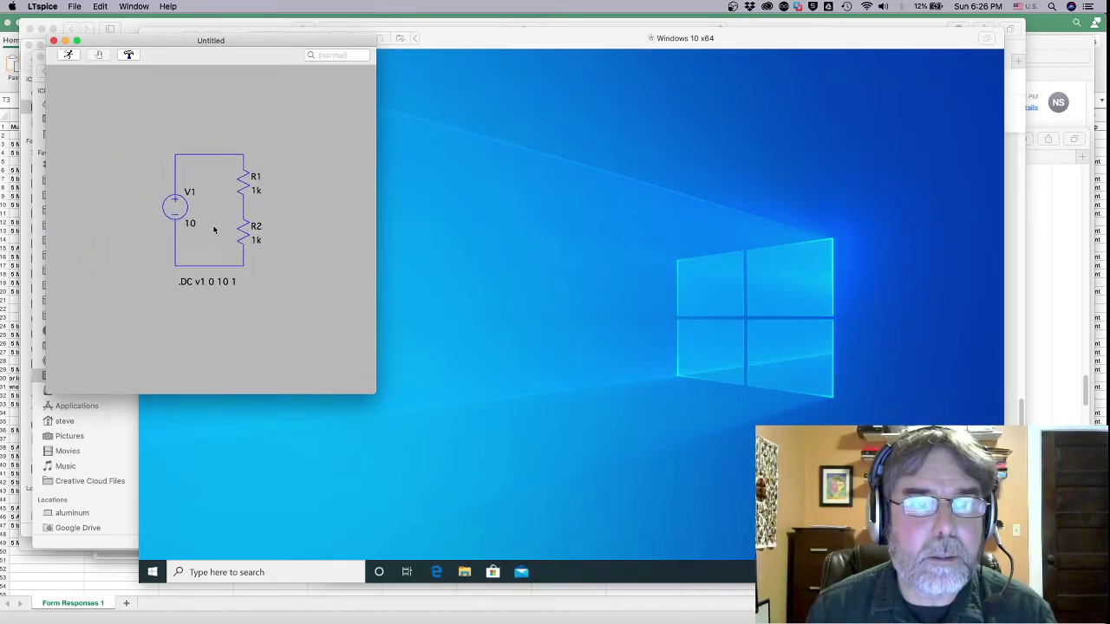
{"action": "scroll", "coordinate": [215, 229], "scroll_direction": "up", "scroll_amount": 5}
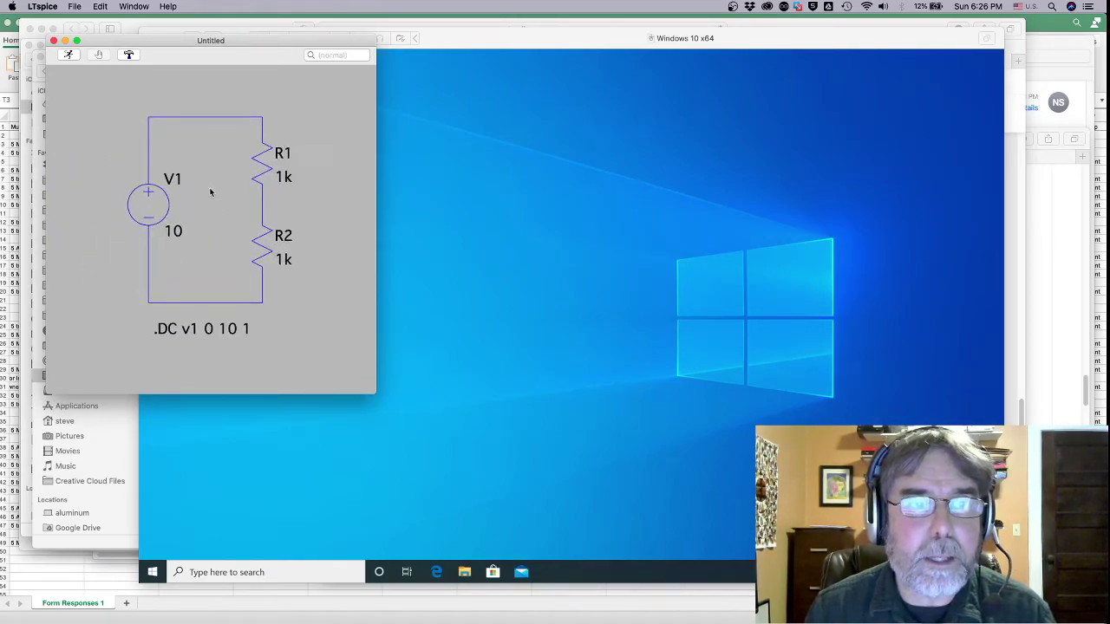
{"action": "left_click", "coordinate": [67, 55]}
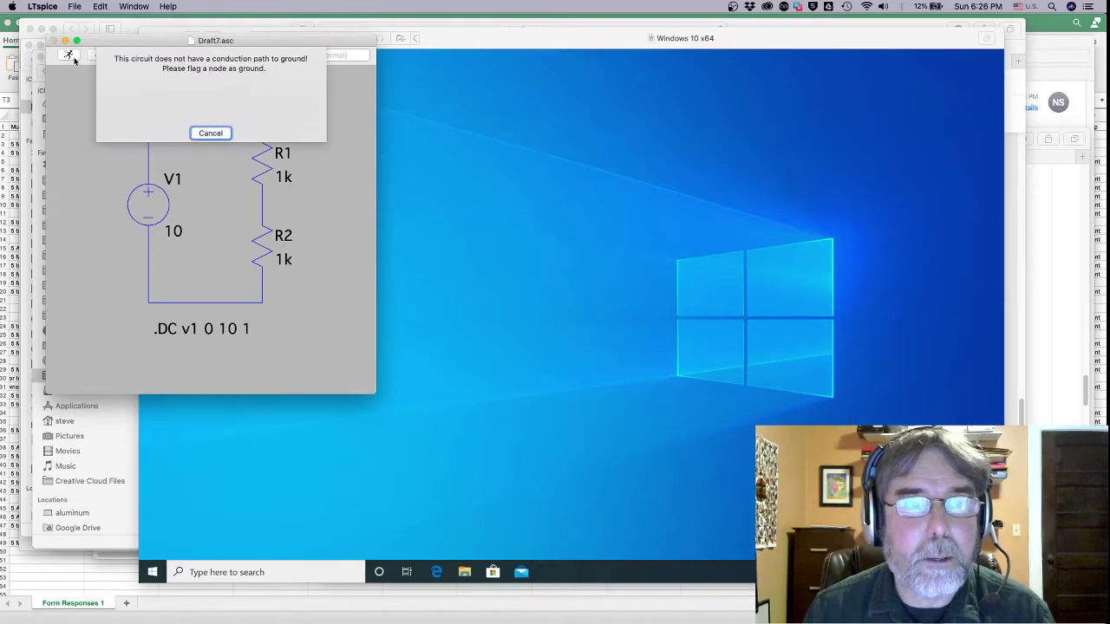
{"action": "left_click", "coordinate": [218, 133]}
- Attach a GND net label (node 0) to the divider's bottom wire
{"action": "right_click", "coordinate": [181, 82]}
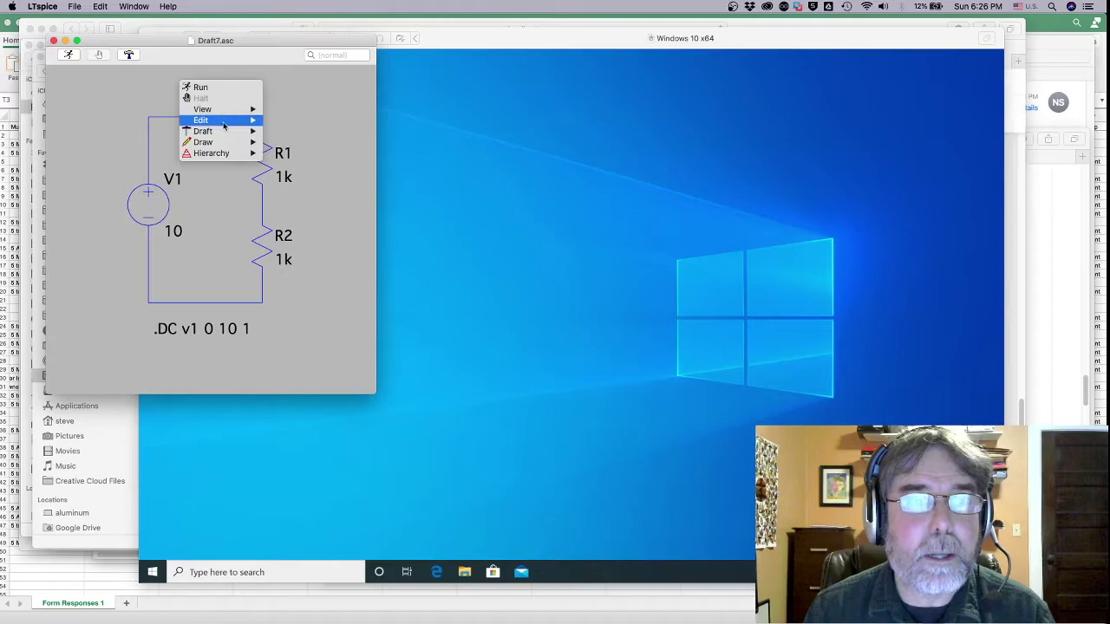
{"action": "mouse_move", "coordinate": [223, 130]}
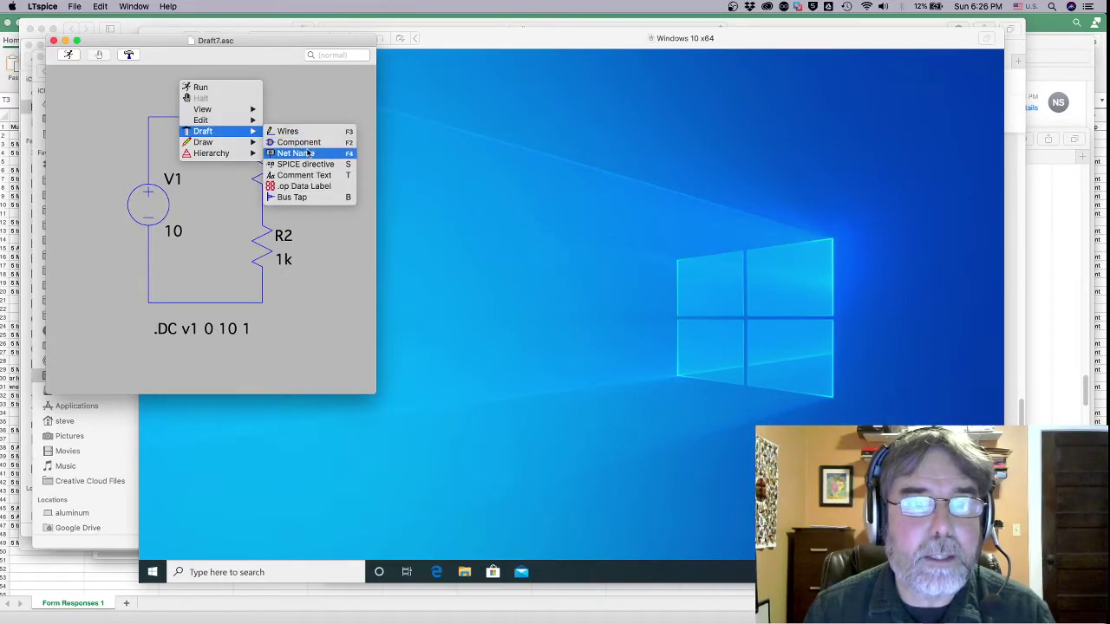
{"action": "left_click", "coordinate": [295, 152]}
{"action": "left_click", "coordinate": [189, 74]}
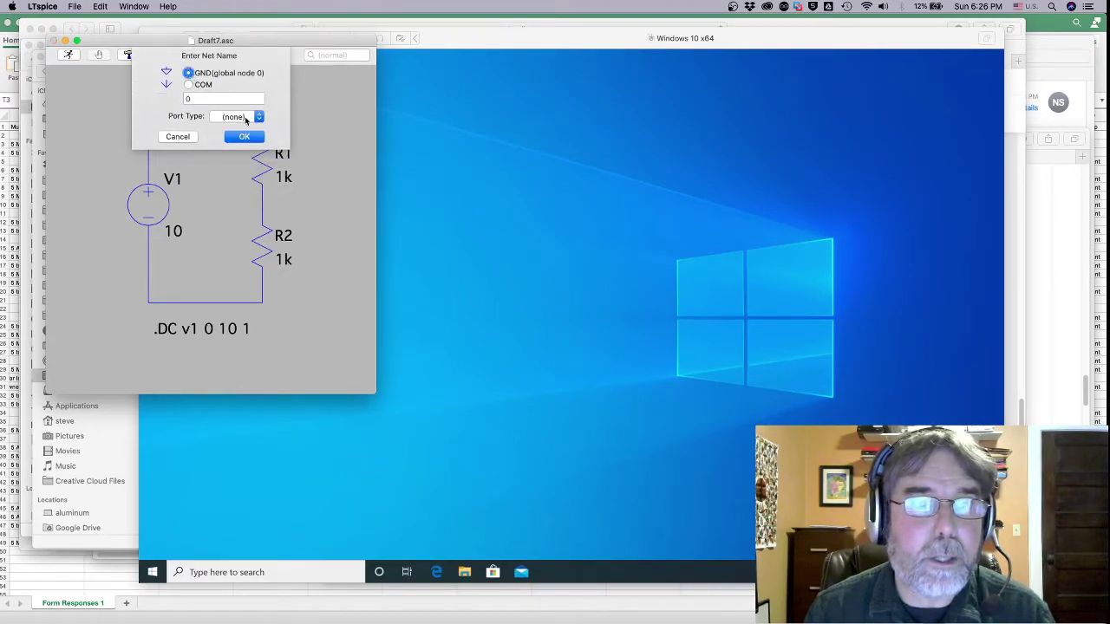
{"action": "left_click", "coordinate": [245, 137]}
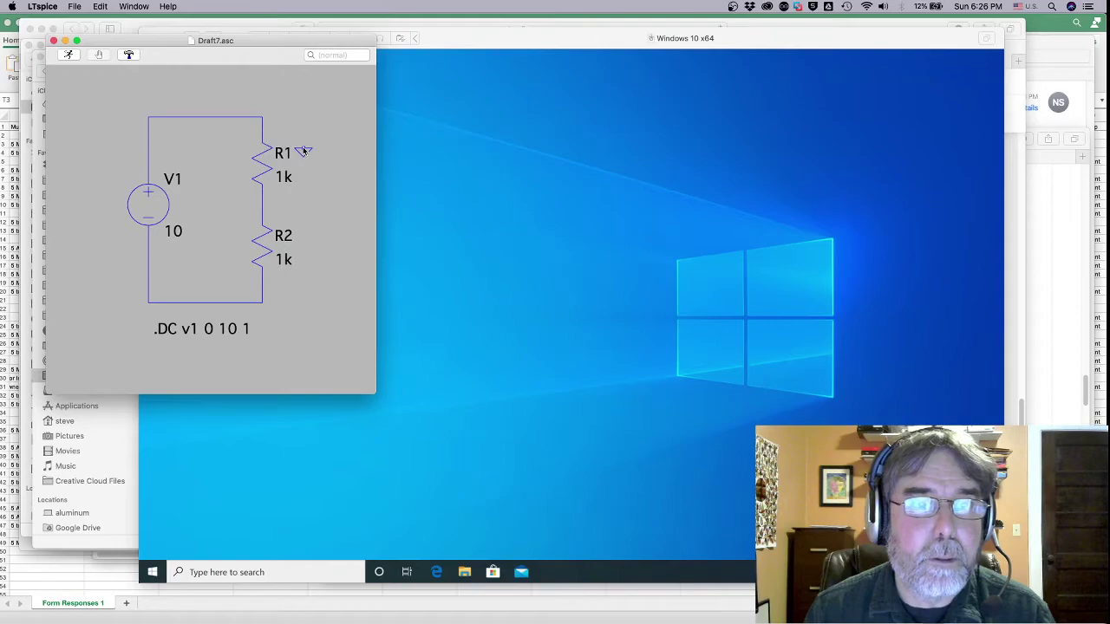
{"action": "left_click", "coordinate": [198, 305]}
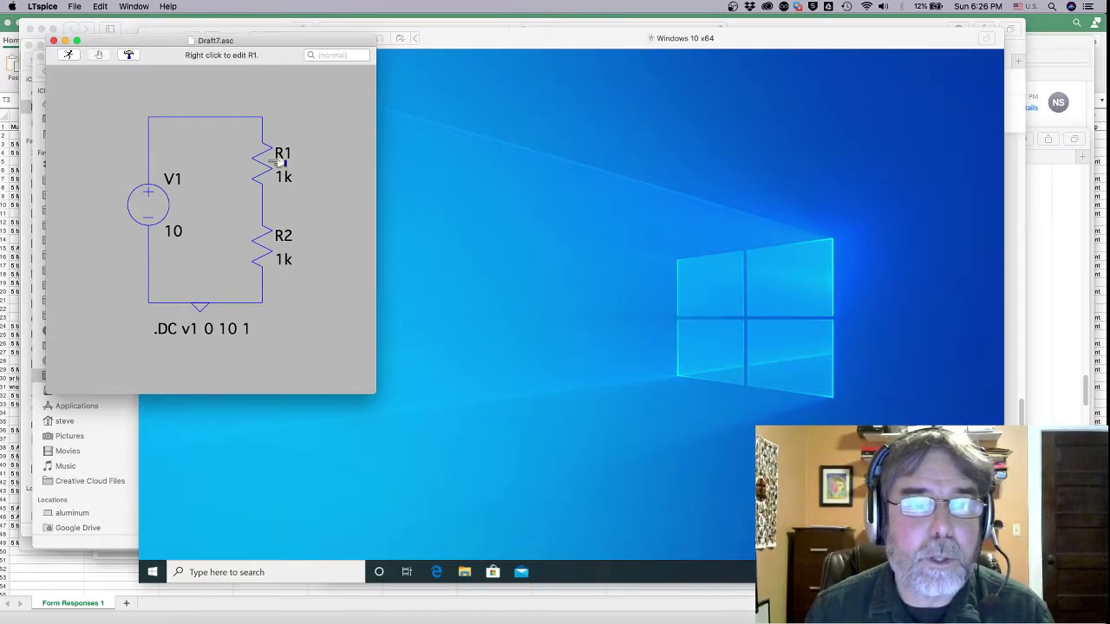
- Run the DC sweep and place the enlarged Draft7.raw plot beside the schematic
{"action": "left_click", "coordinate": [70, 55]}
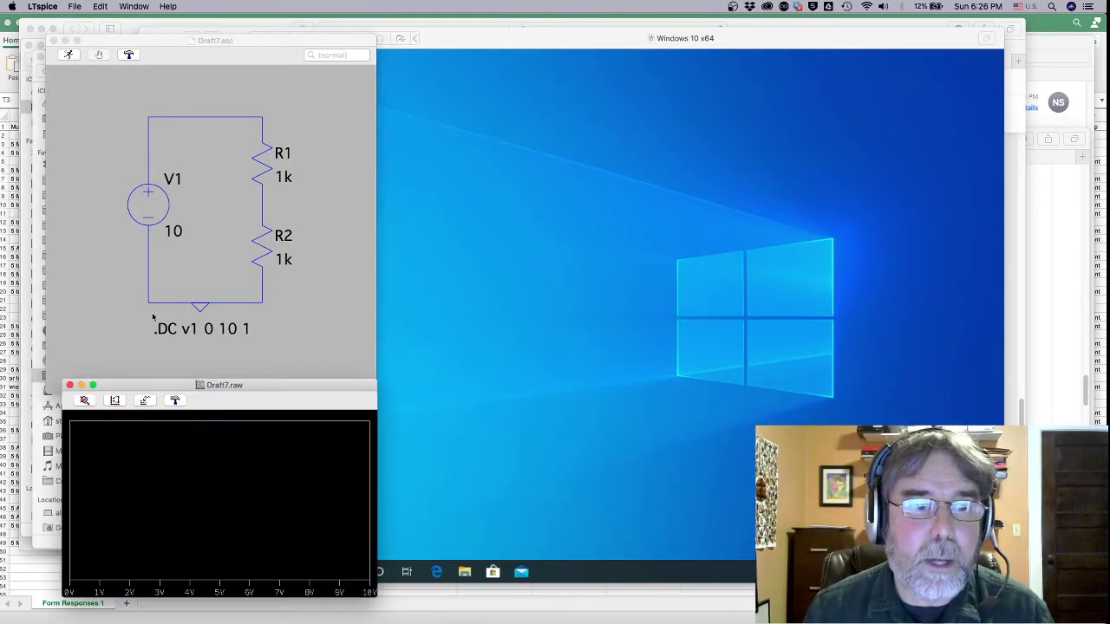
{"action": "left_click_drag", "start_coordinate": [147, 385], "coordinate": [462, 62]}
{"action": "left_click_drag", "start_coordinate": [690, 276], "coordinate": [768, 395]}
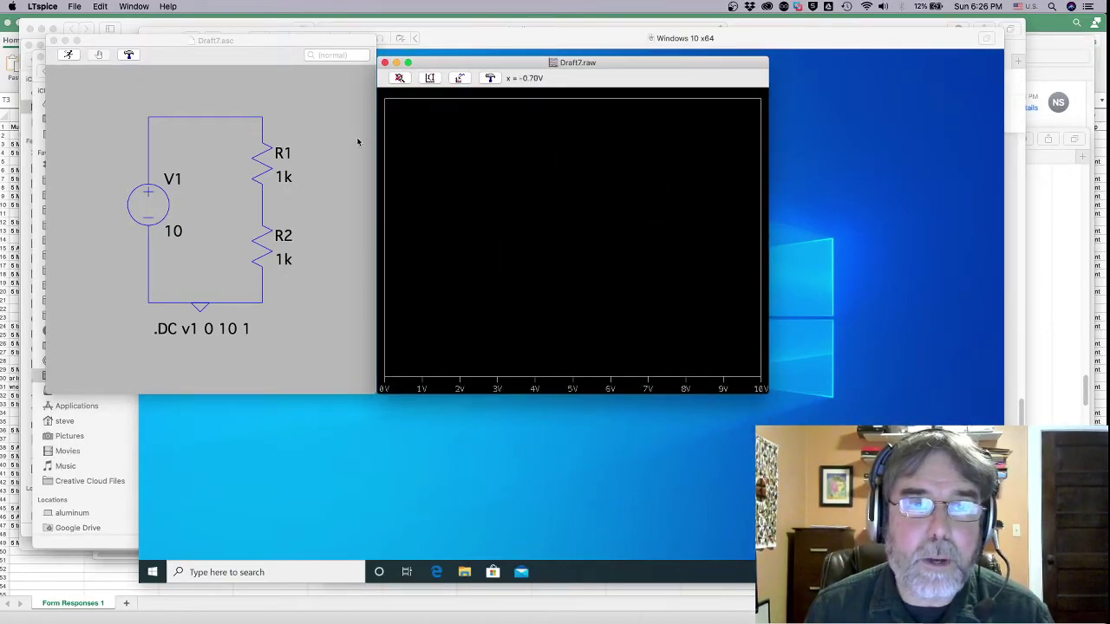
- Probe the top wire and the R1–R2 midpoint to plot V(n001) and V(n002)
{"action": "left_click", "coordinate": [252, 41]}
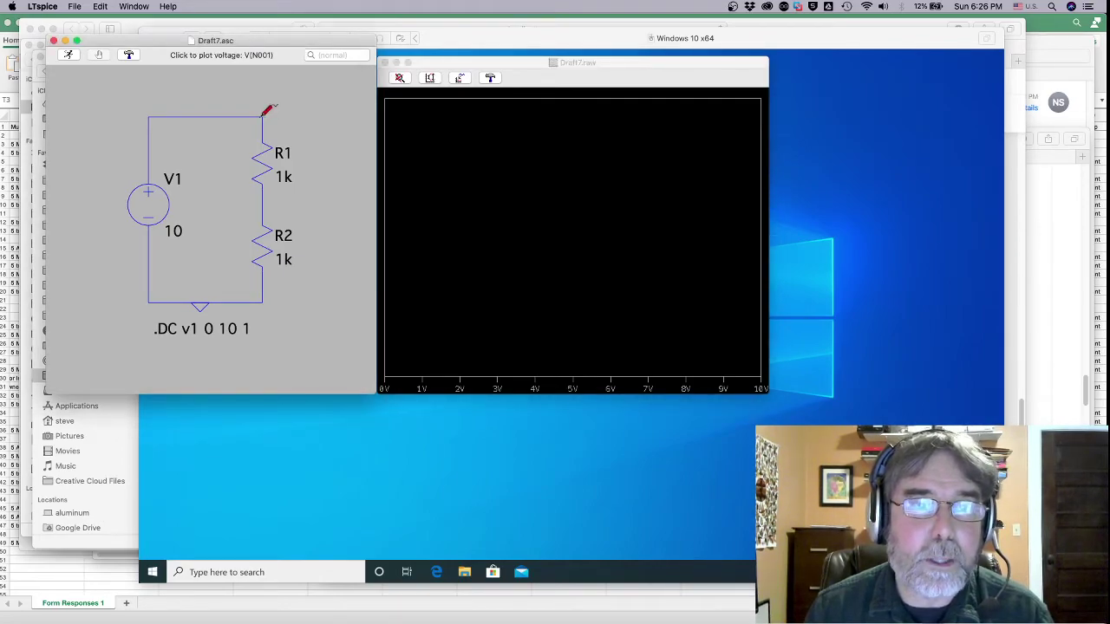
{"action": "left_click", "coordinate": [266, 116]}
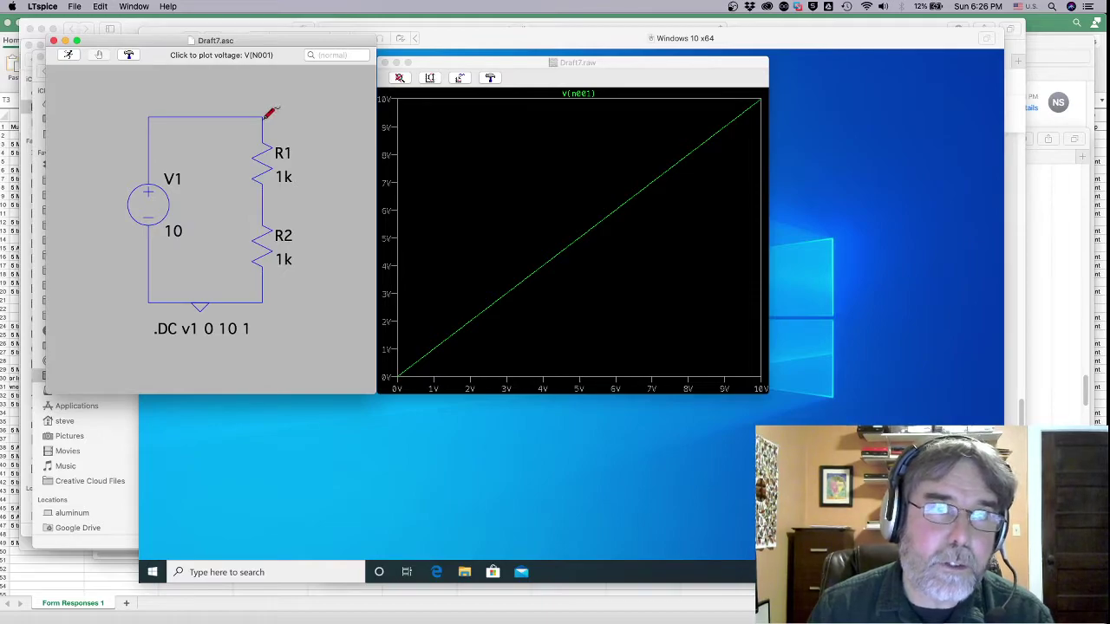
{"action": "left_click", "coordinate": [268, 200]}
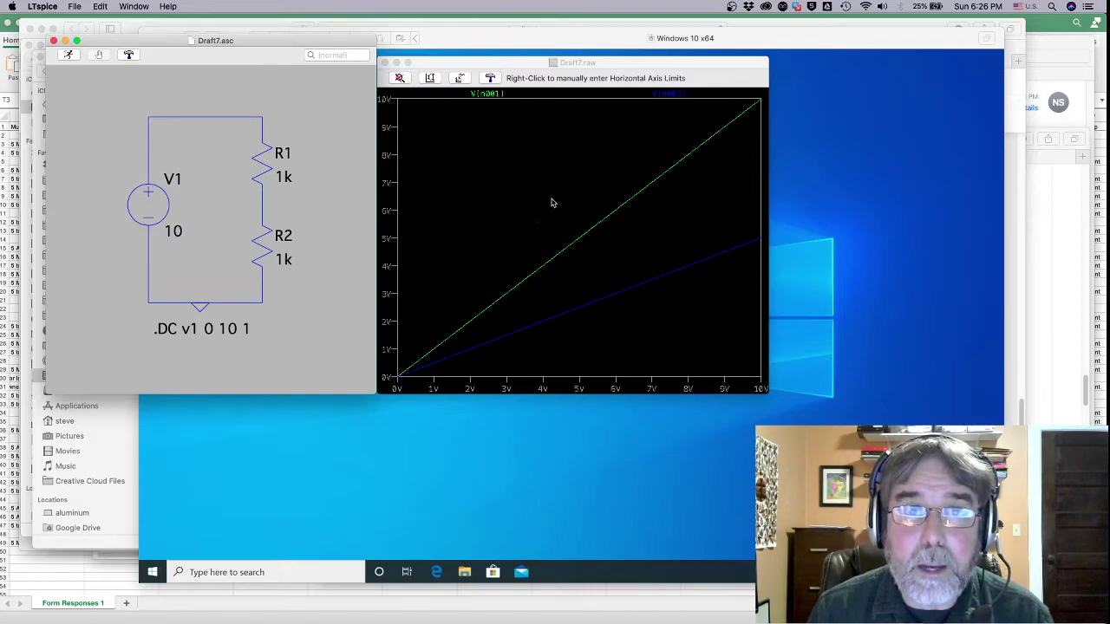
- Export the waveforms to Draft7.txt with the Data Export Tool, then bring the Windows 10 VM forward
{"action": "left_click_drag", "start_coordinate": [490, 64], "coordinate": [493, 64]}
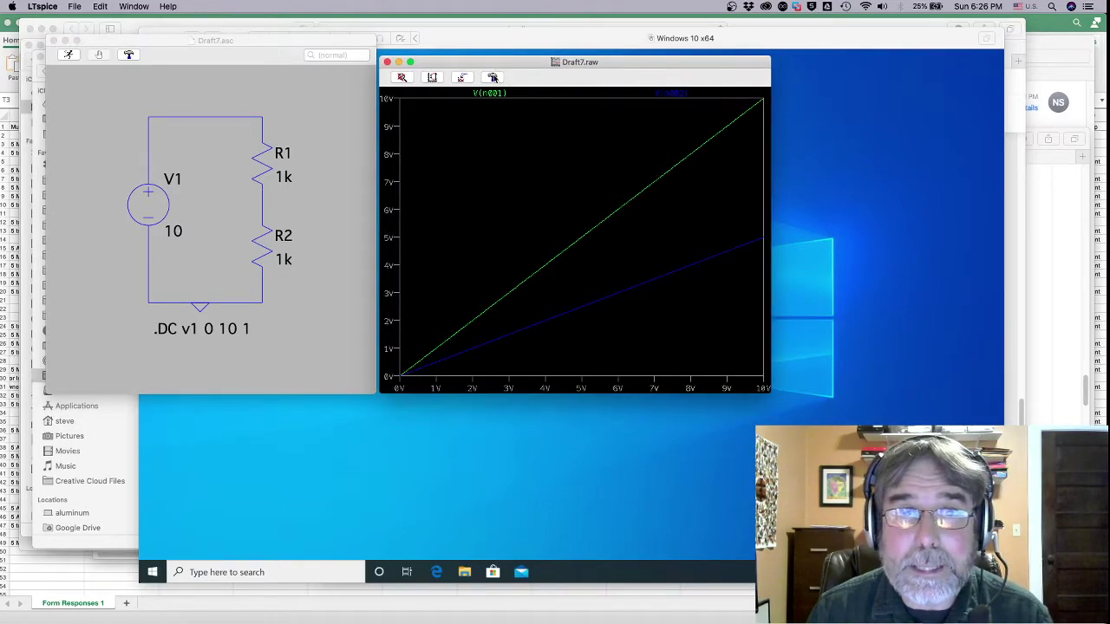
{"action": "left_click", "coordinate": [492, 77]}
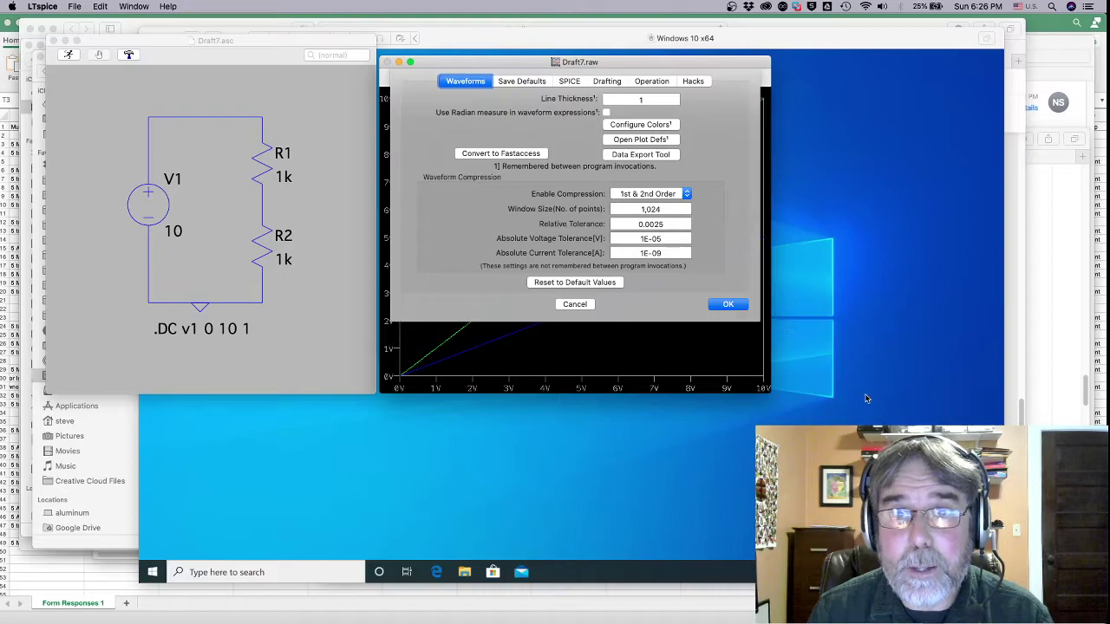
{"action": "left_click", "coordinate": [642, 159]}
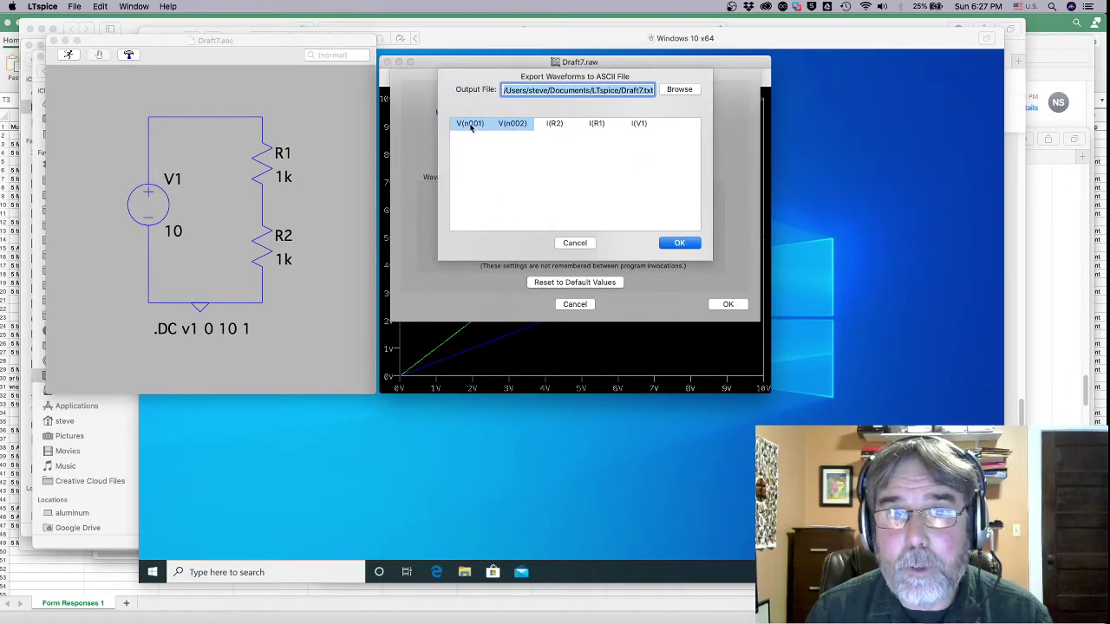
{"action": "left_click", "coordinate": [677, 242]}
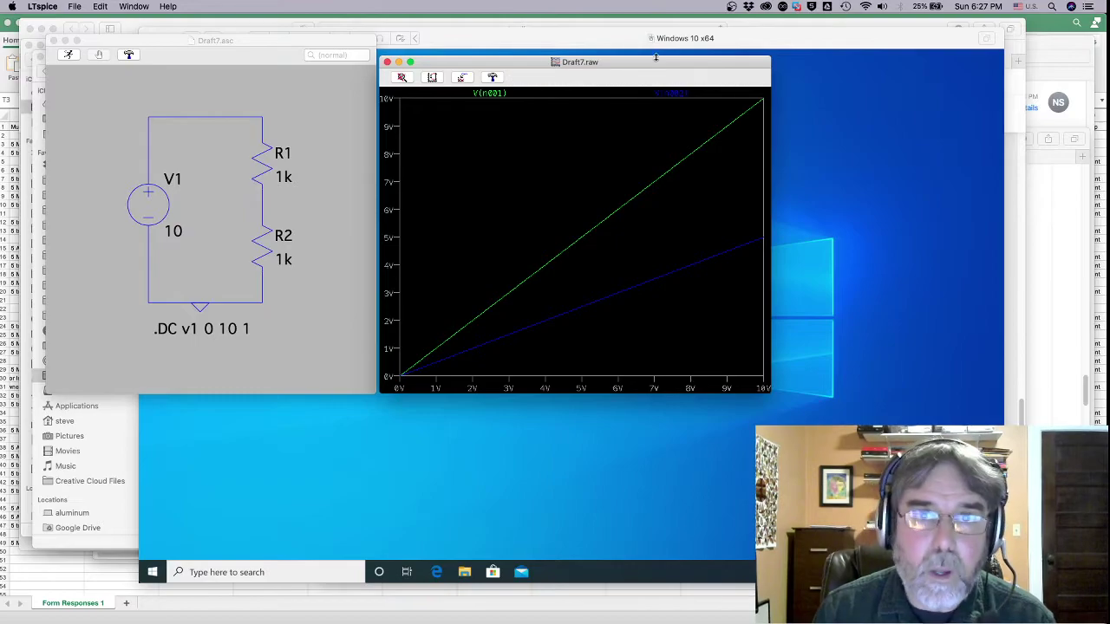
{"action": "left_click", "coordinate": [610, 38]}
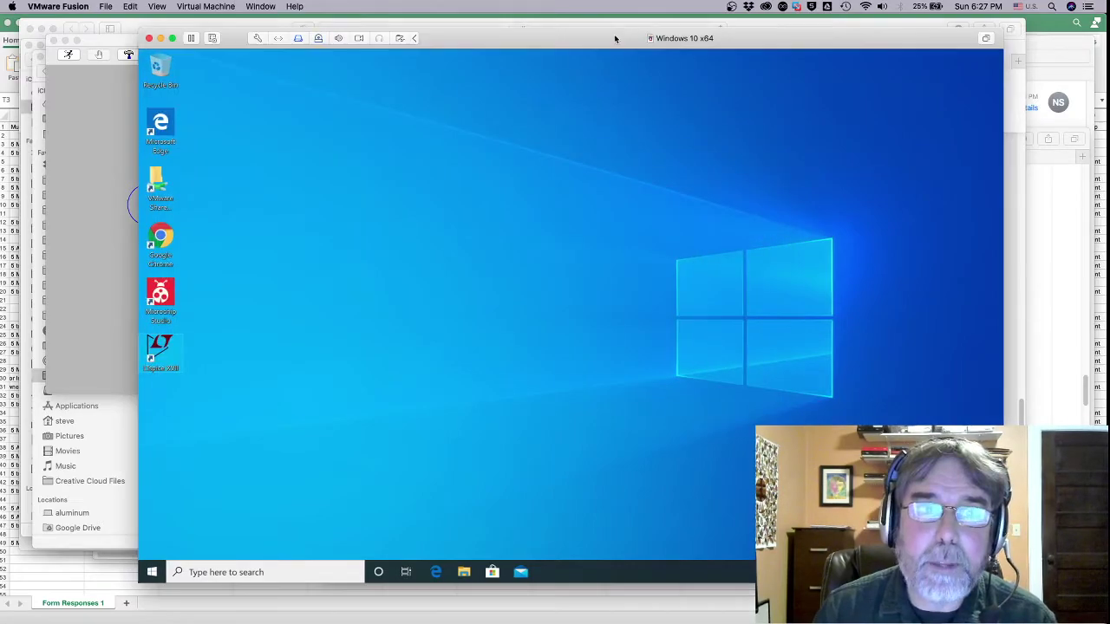
- Launch LTspice XVII inside Windows and create a new blank schematic, Draft3.asc
{"action": "double_click", "coordinate": [167, 356]}
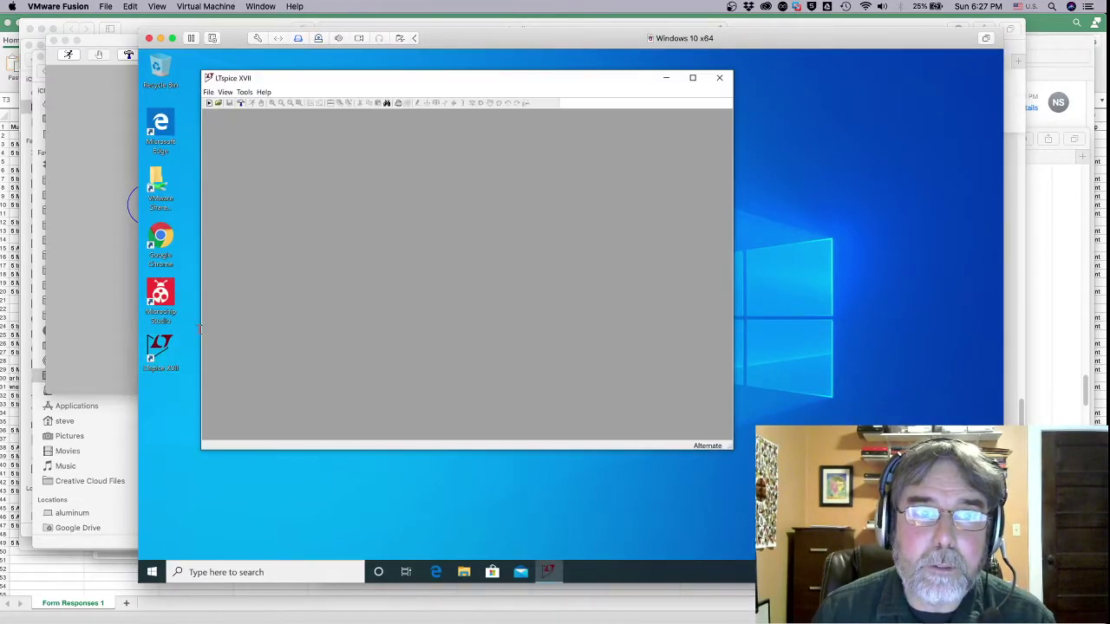
{"action": "left_click", "coordinate": [211, 92]}
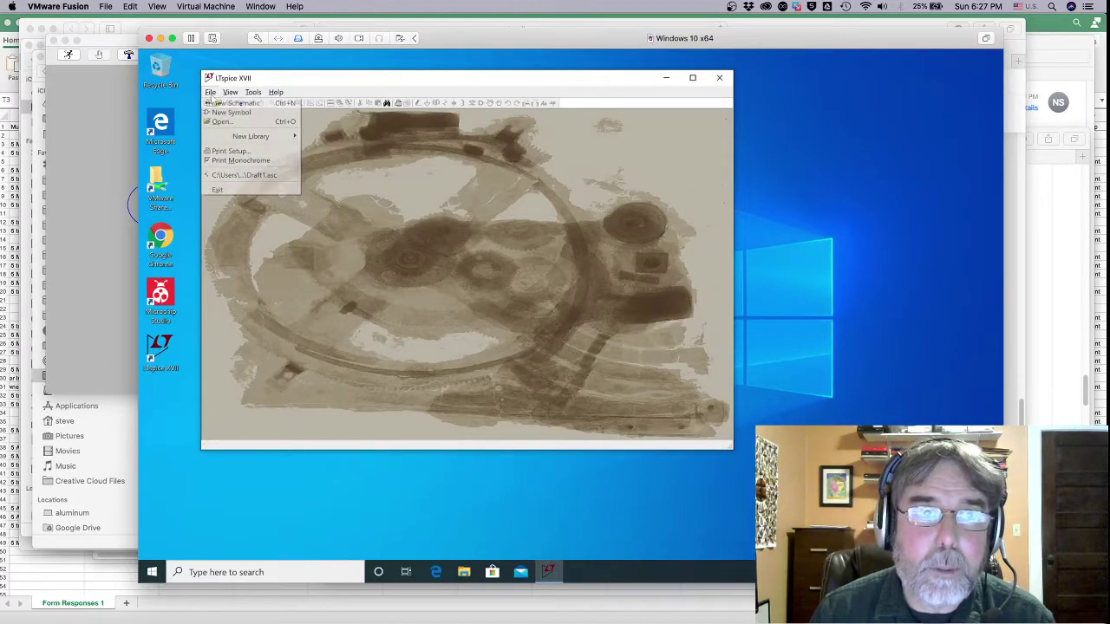
{"action": "left_click", "coordinate": [218, 101]}
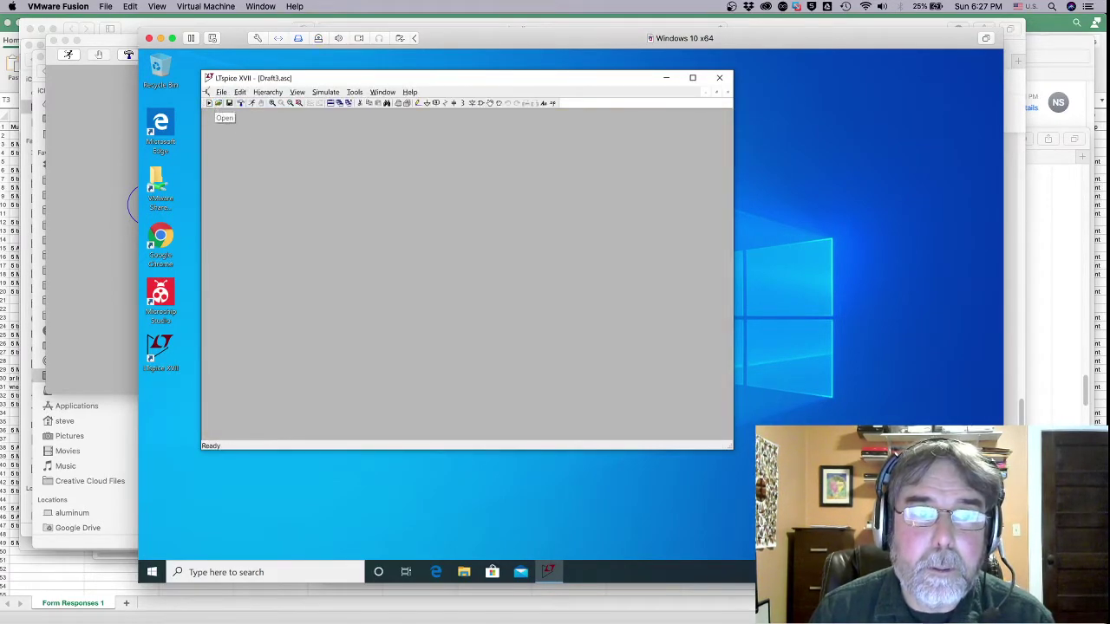
{"action": "right_click", "coordinate": [417, 143]}
{"action": "mouse_move", "coordinate": [462, 184]}
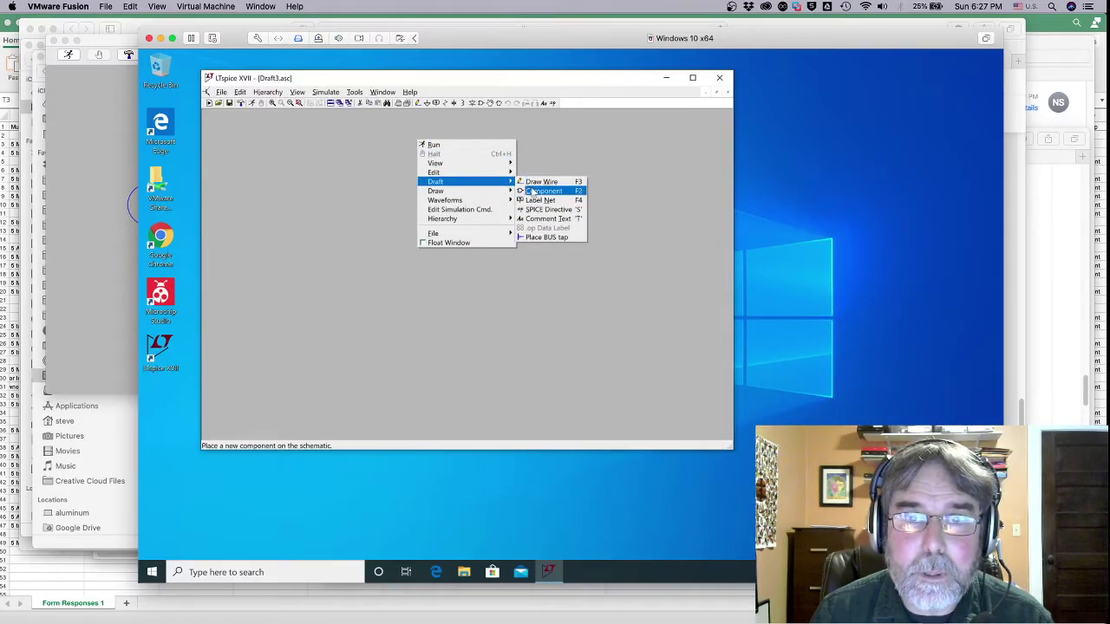
- Place voltage source V1 and pan it to the upper-left of the view
{"action": "left_click", "coordinate": [531, 190]}
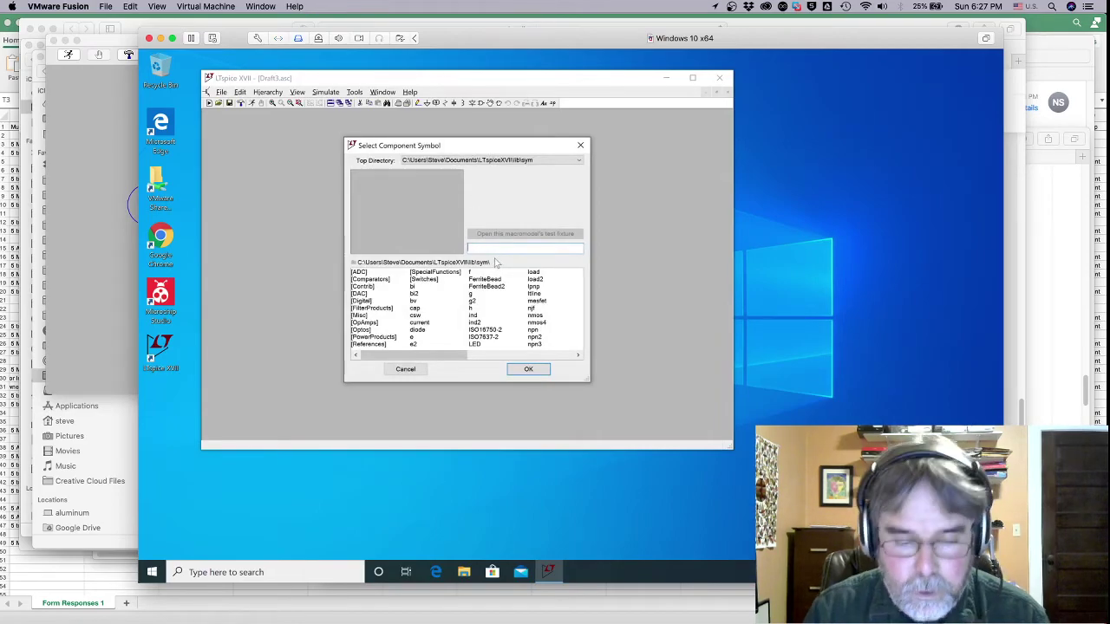
{"action": "type", "text": "vo"}
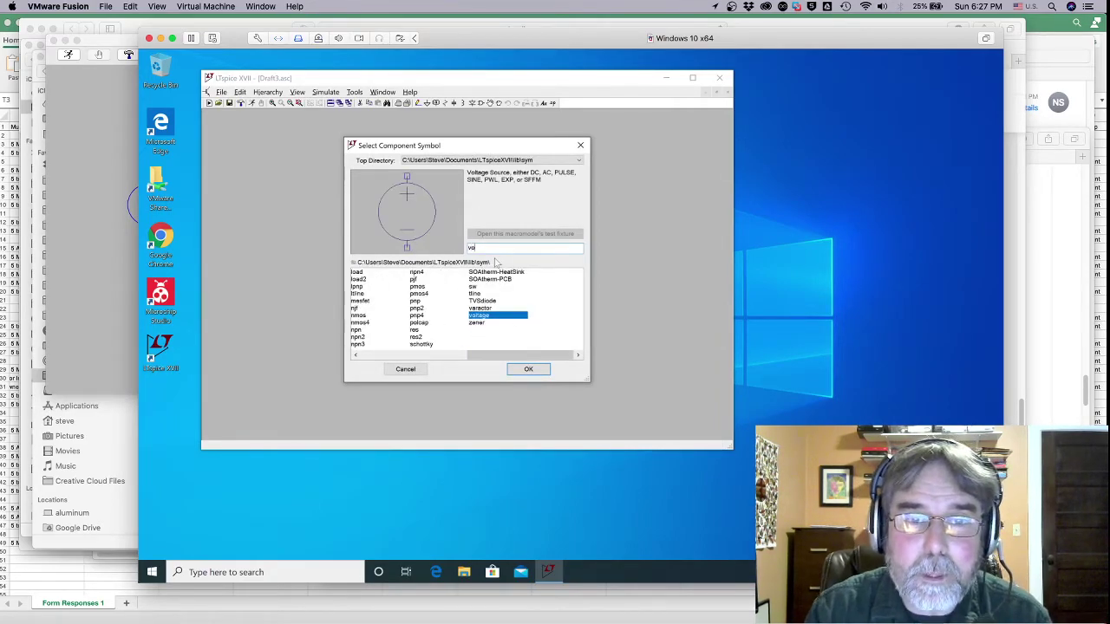
{"action": "double_click", "coordinate": [491, 315]}
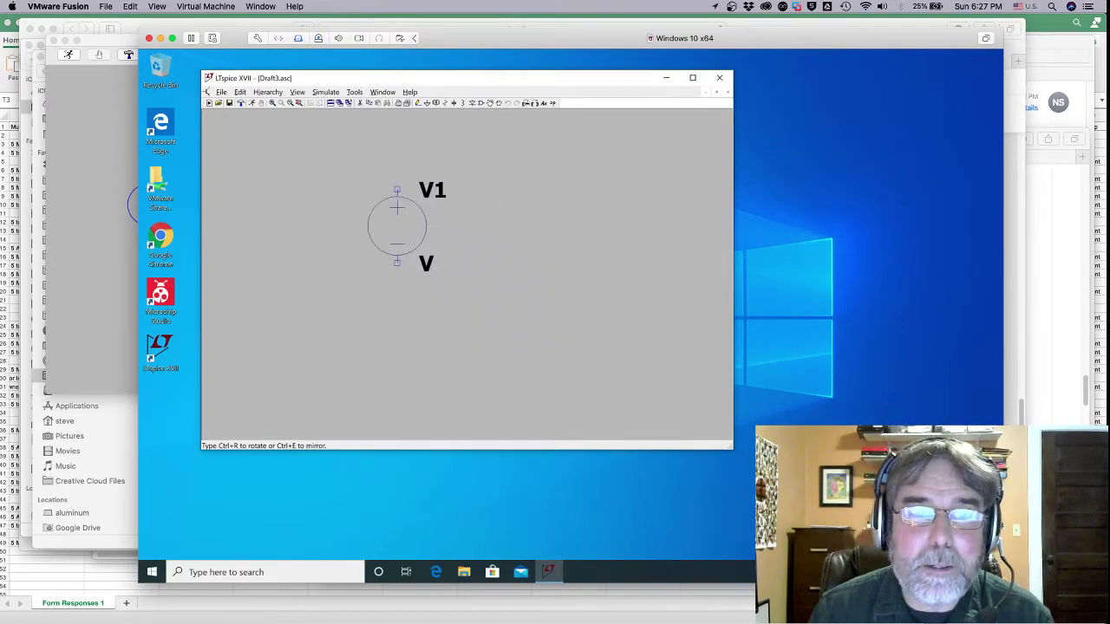
{"action": "left_click", "coordinate": [294, 234]}
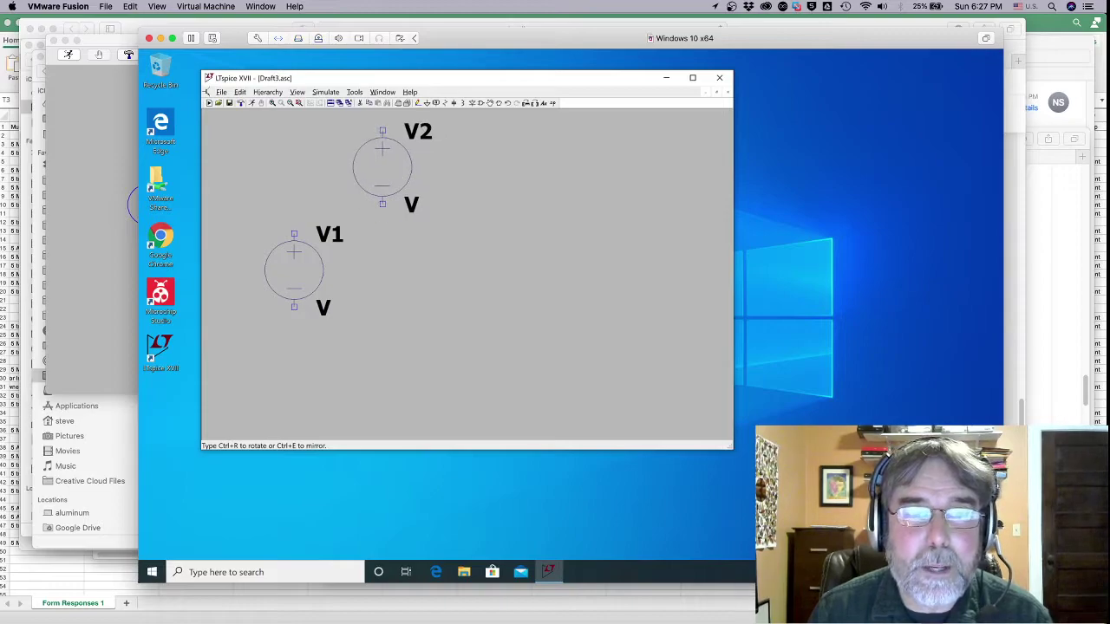
{"action": "scroll", "coordinate": [414, 328], "scroll_direction": "down", "scroll_amount": 2}
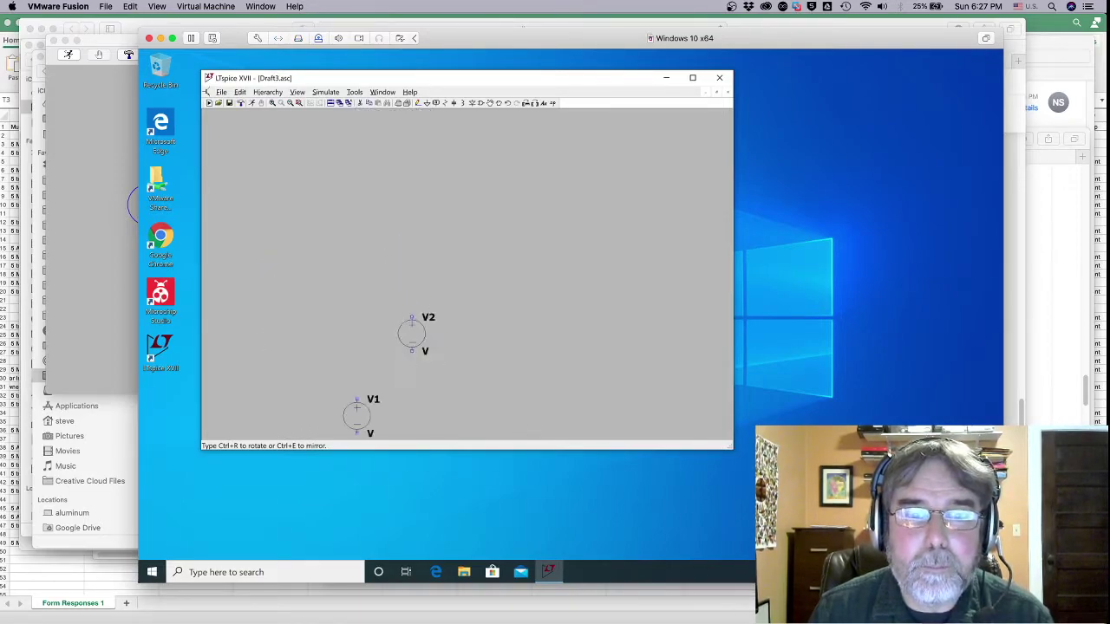
{"action": "key", "text": "Escape"}
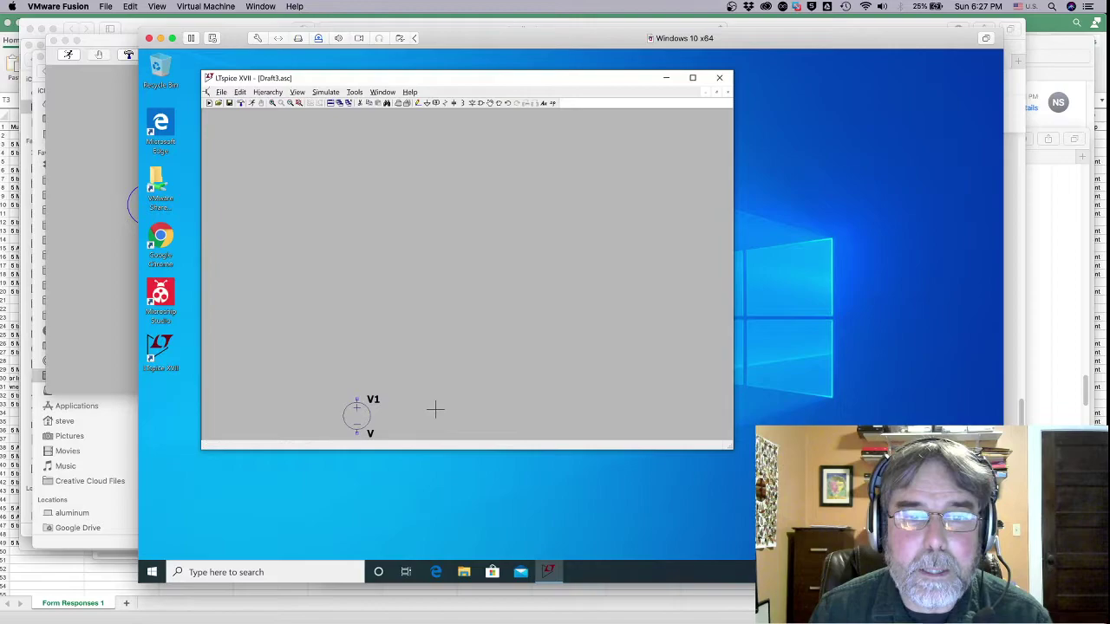
{"action": "left_click_drag", "start_coordinate": [410, 397], "coordinate": [362, 205]}
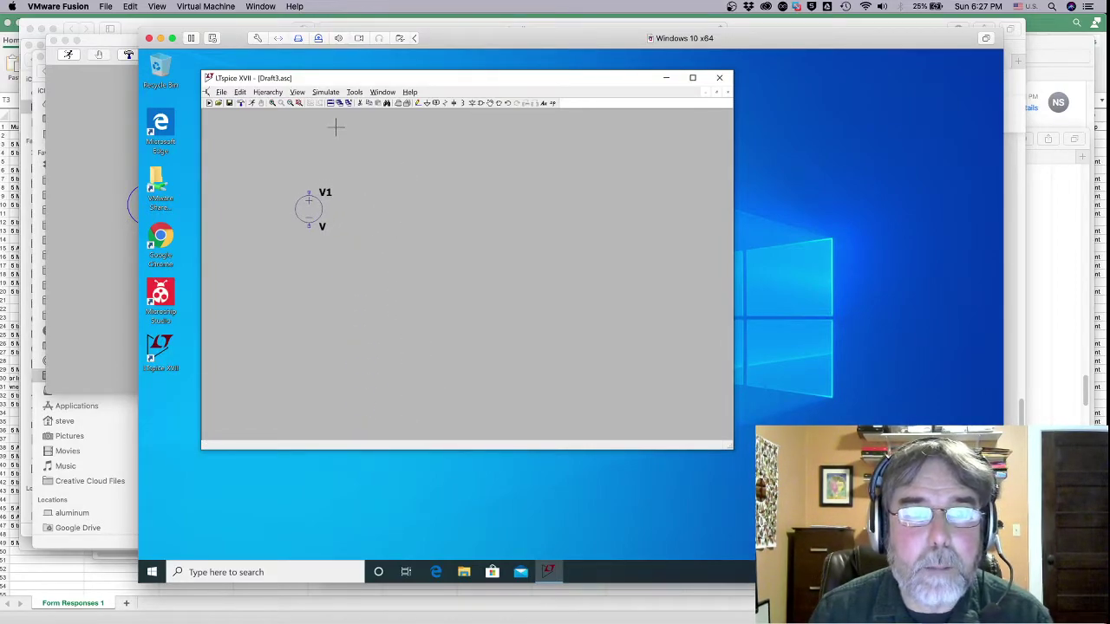
- Place resistor R1 to the right of V1 and R2 below it
{"action": "right_click", "coordinate": [390, 157]}
{"action": "mouse_move", "coordinate": [419, 200]}
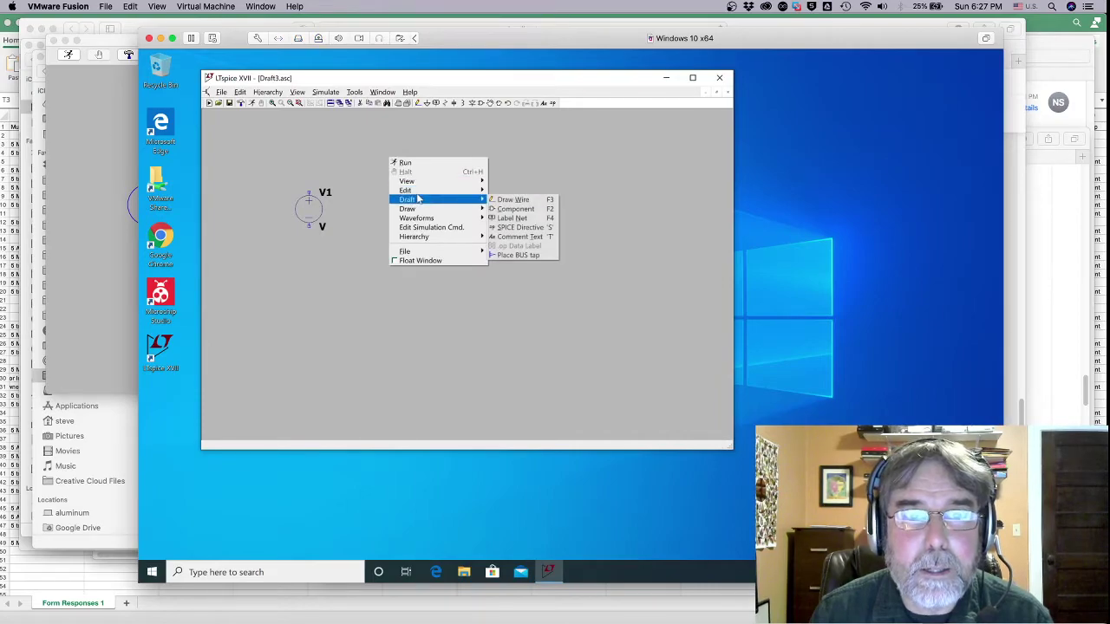
{"action": "left_click", "coordinate": [347, 157]}
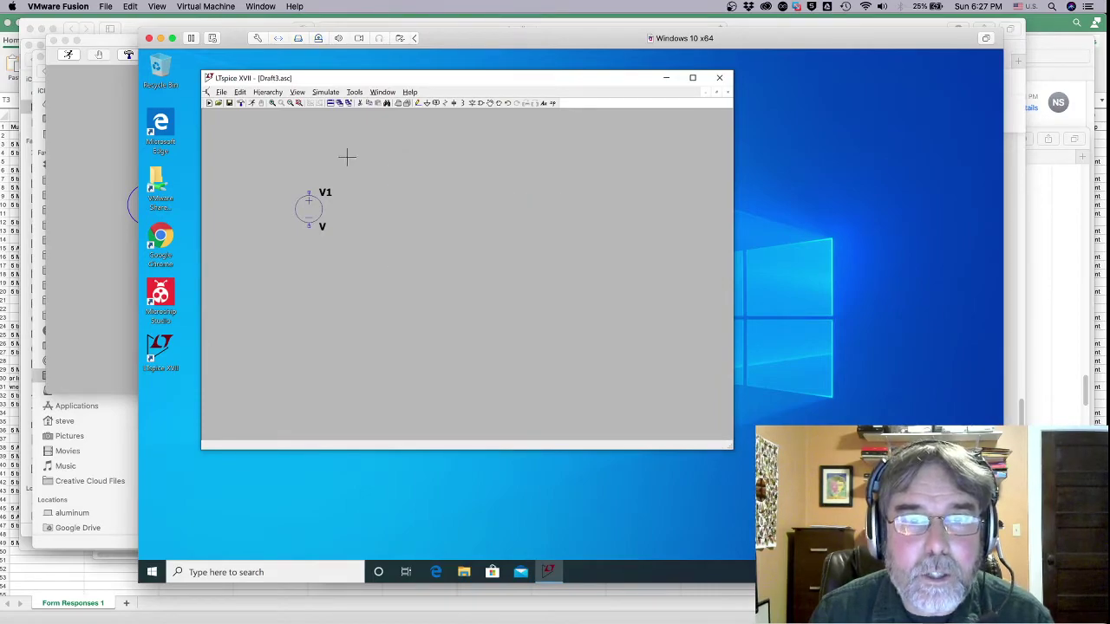
{"action": "left_click", "coordinate": [445, 103]}
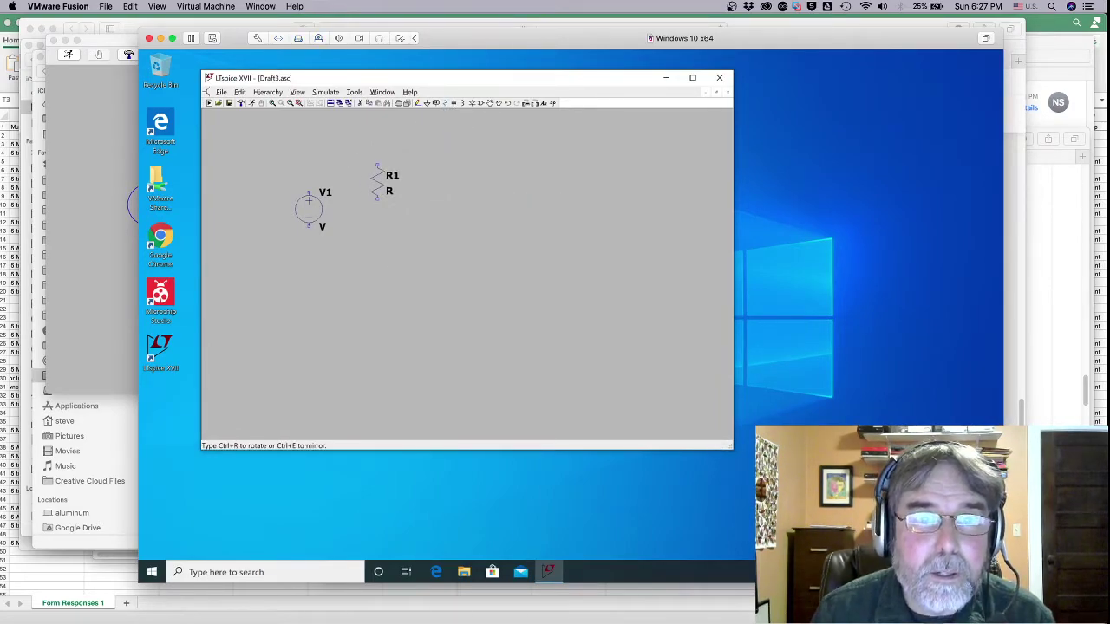
{"action": "left_click", "coordinate": [381, 182]}
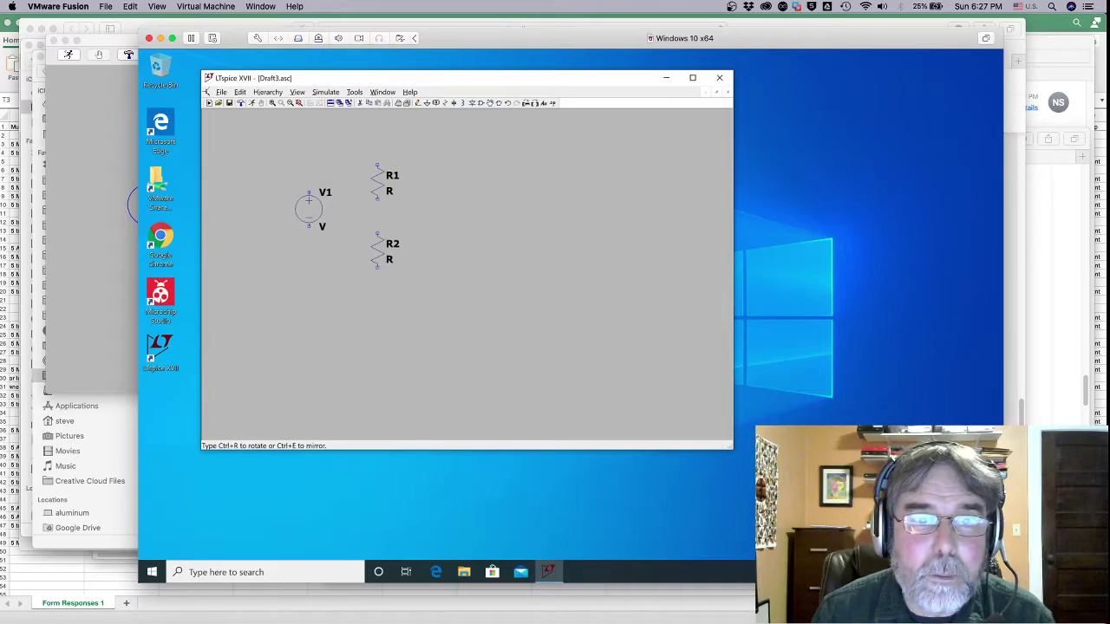
{"action": "left_click", "coordinate": [377, 245]}
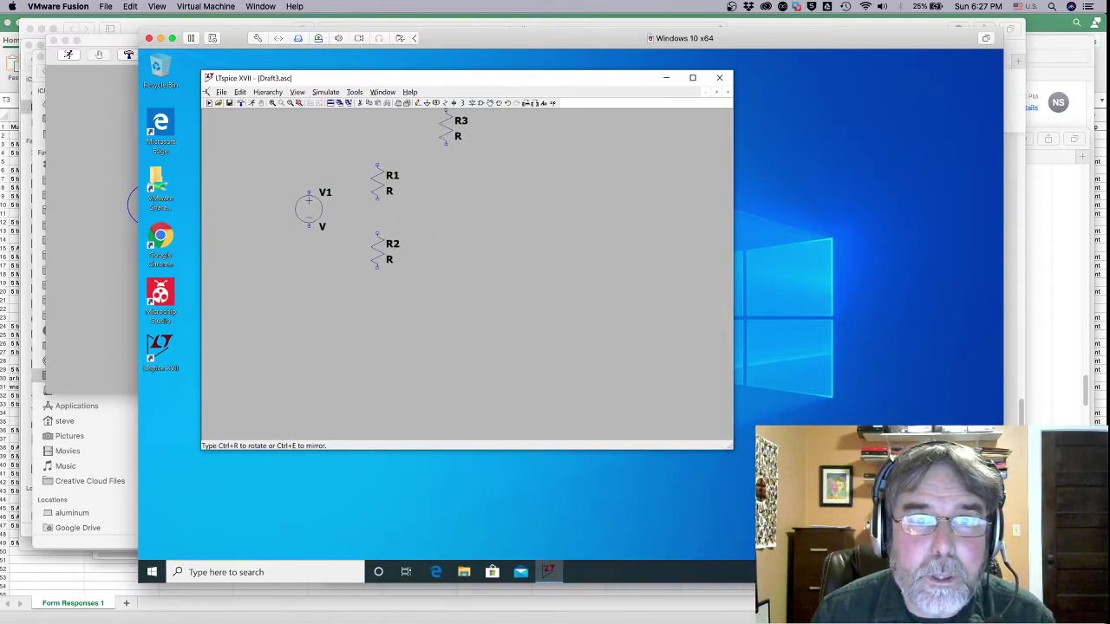
- Wire V1's top terminal over to R1's top terminal
{"action": "key", "text": "Escape"}
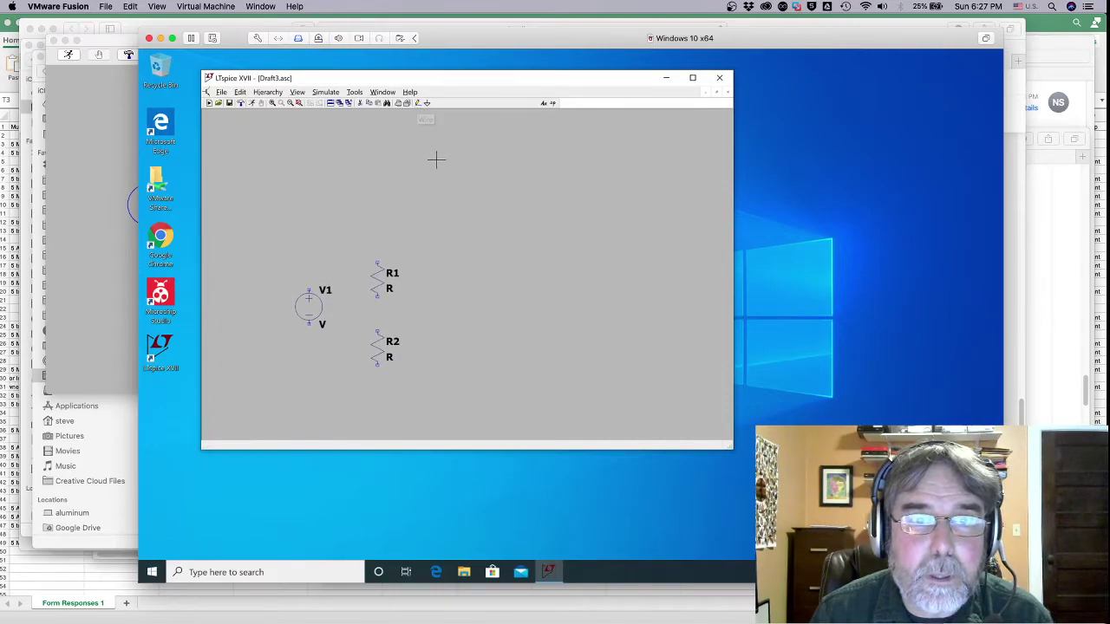
{"action": "scroll", "coordinate": [384, 388], "scroll_direction": "up", "scroll_amount": 1}
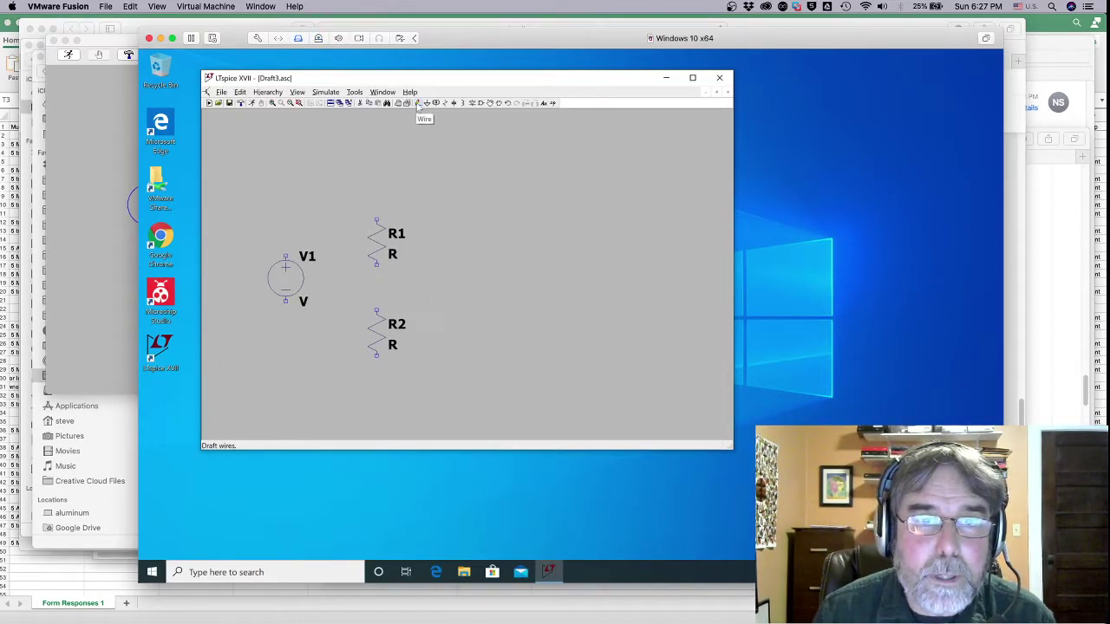
{"action": "right_click", "coordinate": [432, 165]}
{"action": "mouse_move", "coordinate": [462, 209]}
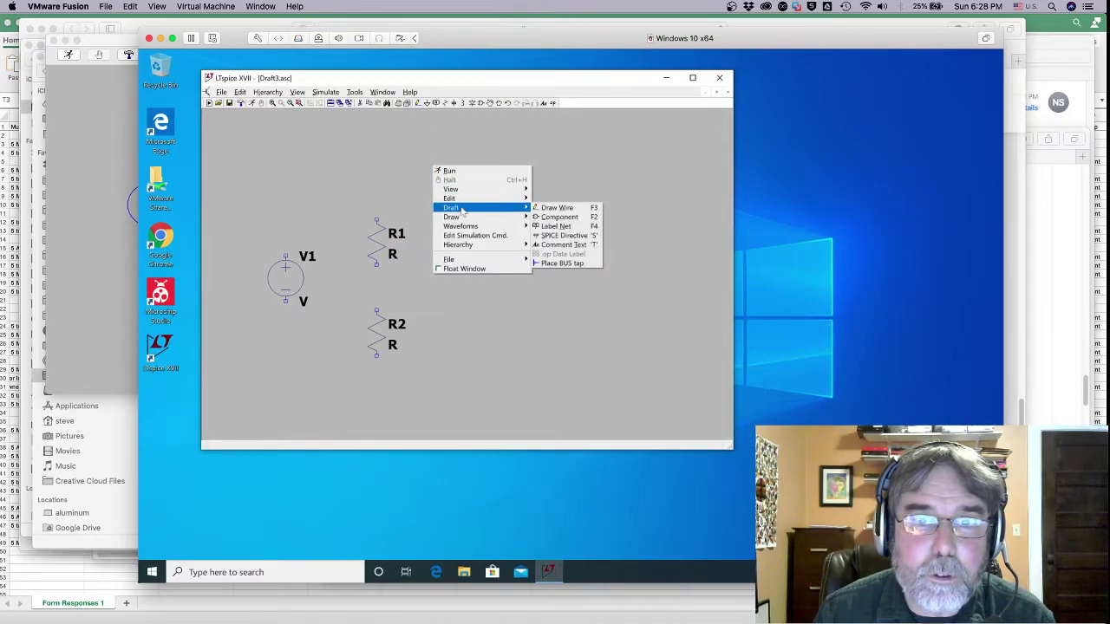
{"action": "left_click", "coordinate": [404, 148]}
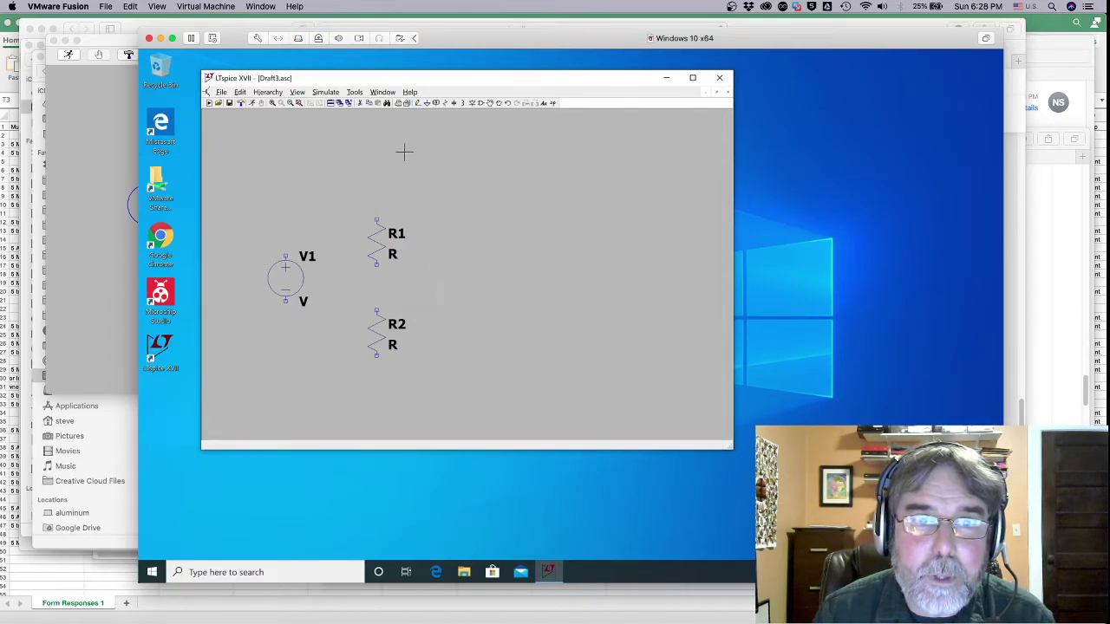
{"action": "left_click", "coordinate": [417, 103]}
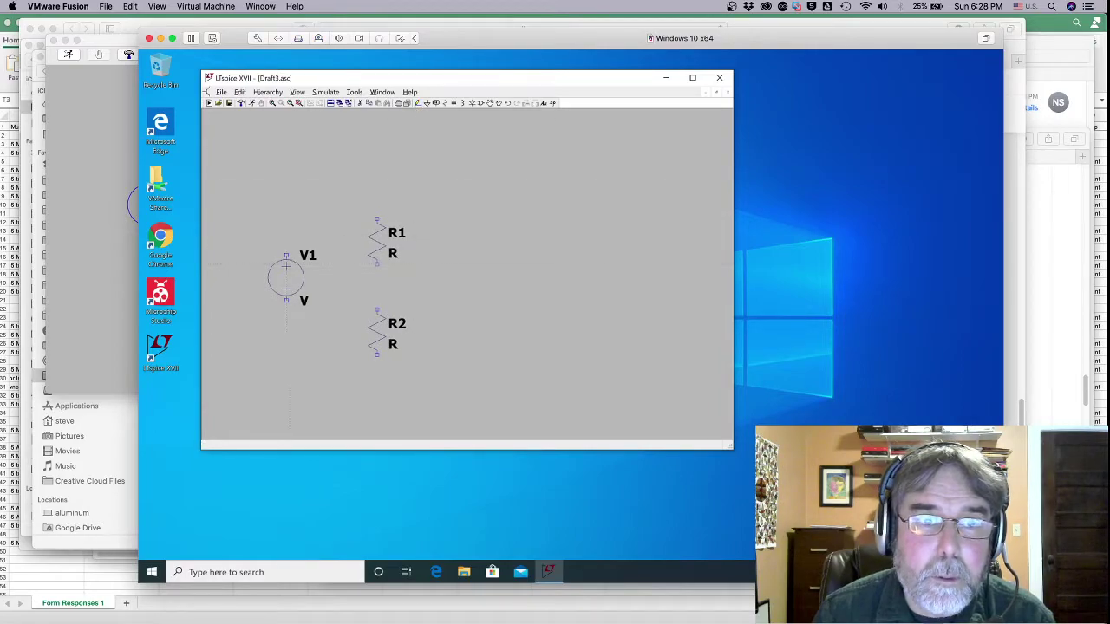
{"action": "left_click", "coordinate": [286, 255]}
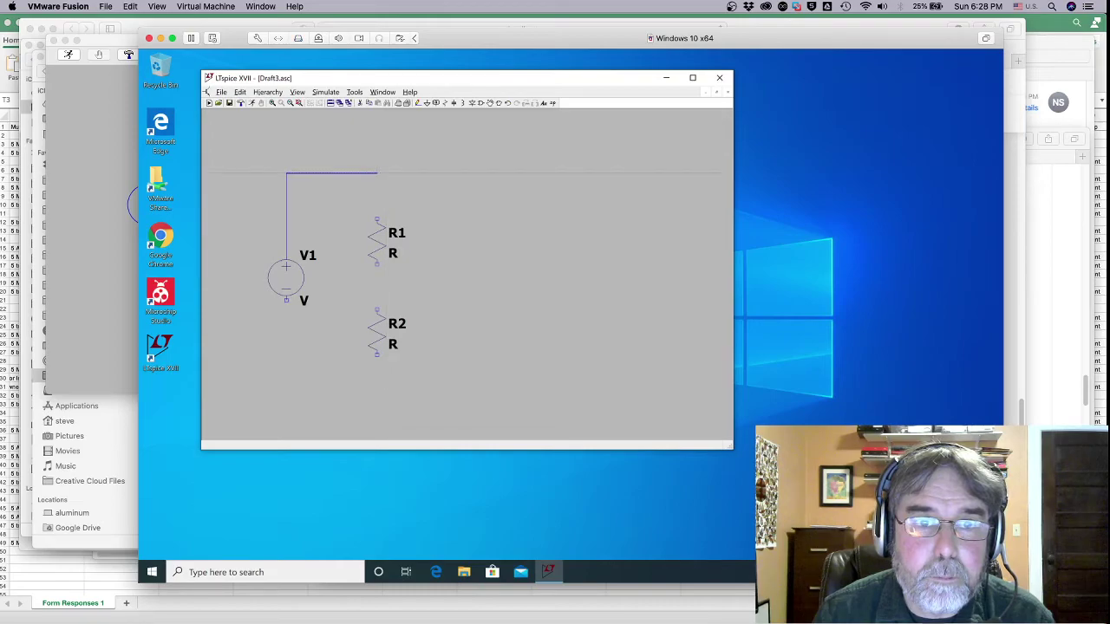
{"action": "left_click", "coordinate": [377, 174]}
{"action": "left_click", "coordinate": [377, 219]}
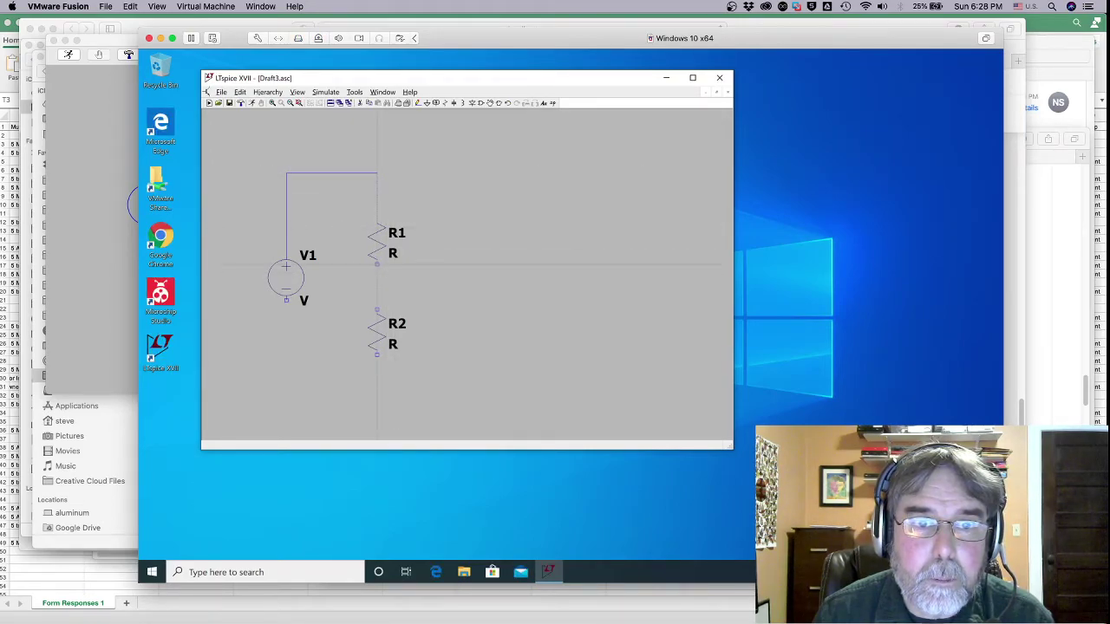
- Wire from R1's bottom, and from R2's bottom back to V1's bottom terminal
{"action": "left_click", "coordinate": [377, 264]}
{"action": "right_click", "coordinate": [377, 310]}
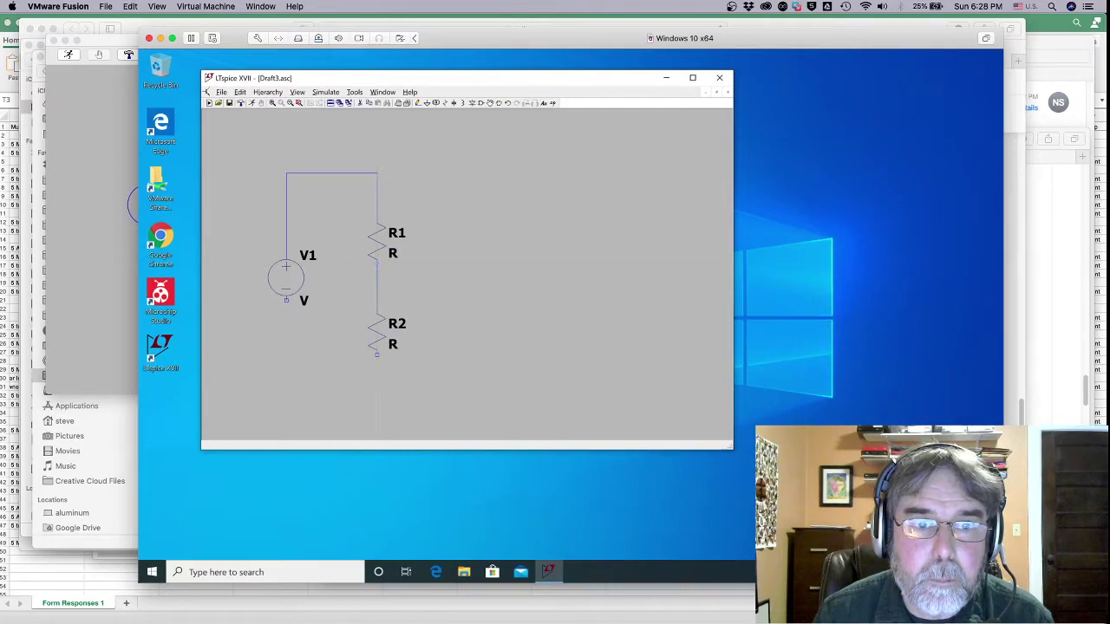
{"action": "left_click", "coordinate": [377, 354]}
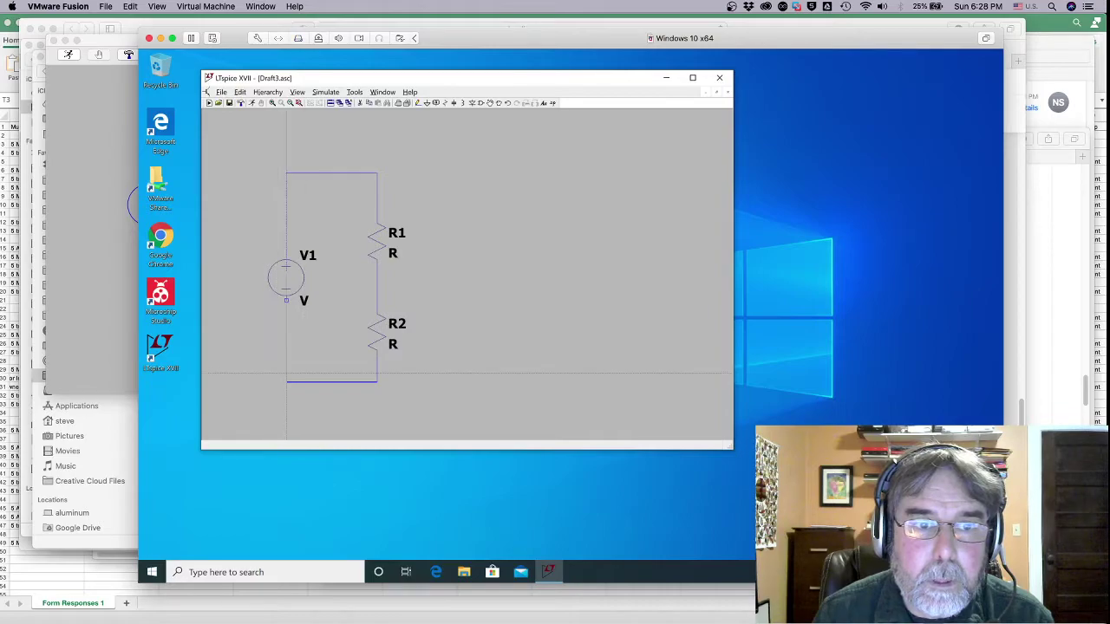
{"action": "left_click", "coordinate": [287, 381]}
{"action": "left_click", "coordinate": [286, 299]}
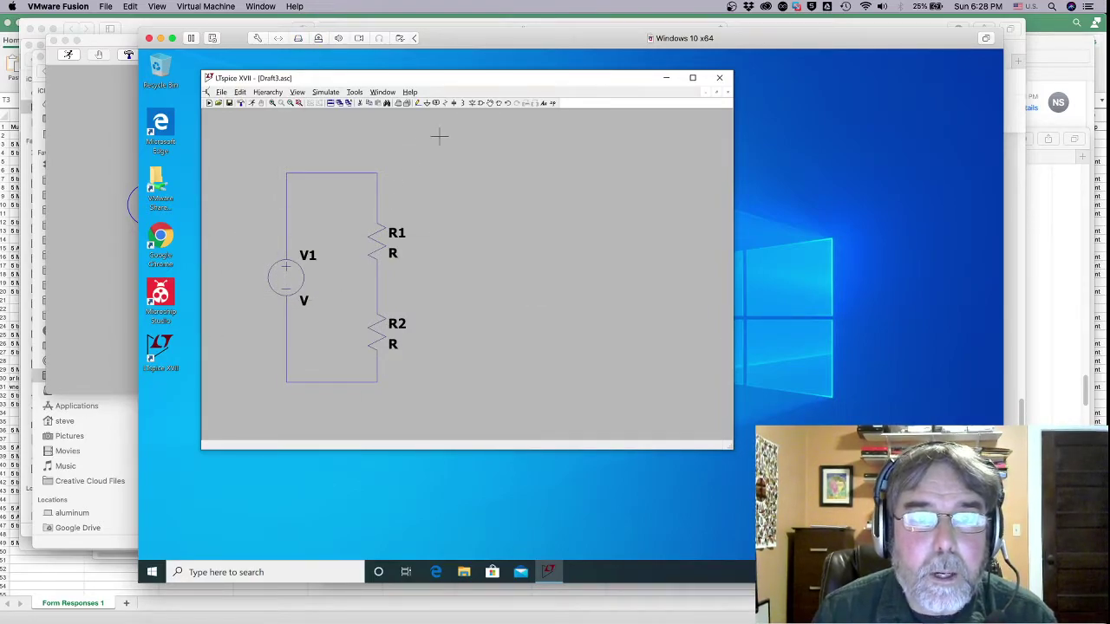
- Place a ground symbol on the bottom wire and re-centre the circuit
{"action": "left_click", "coordinate": [428, 103]}
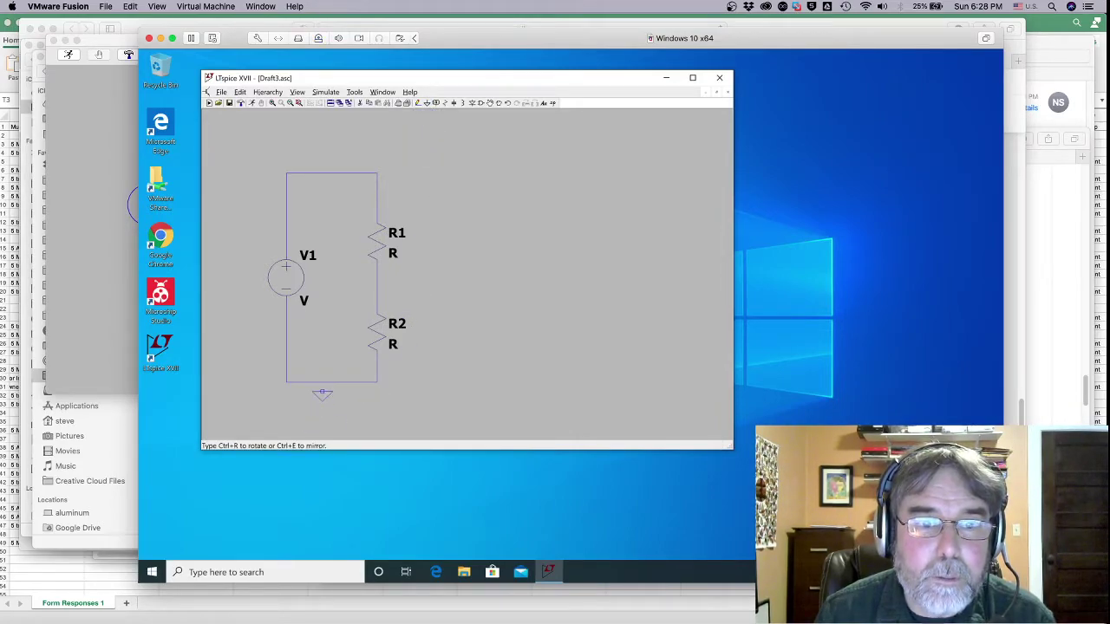
{"action": "left_click", "coordinate": [331, 382]}
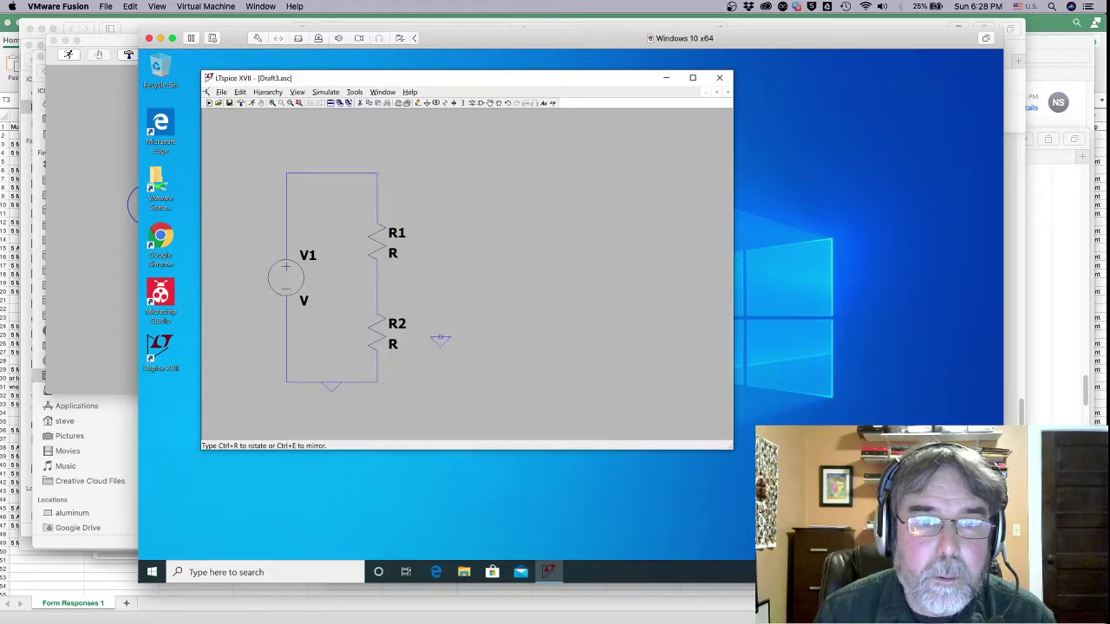
{"action": "key", "text": "Escape"}
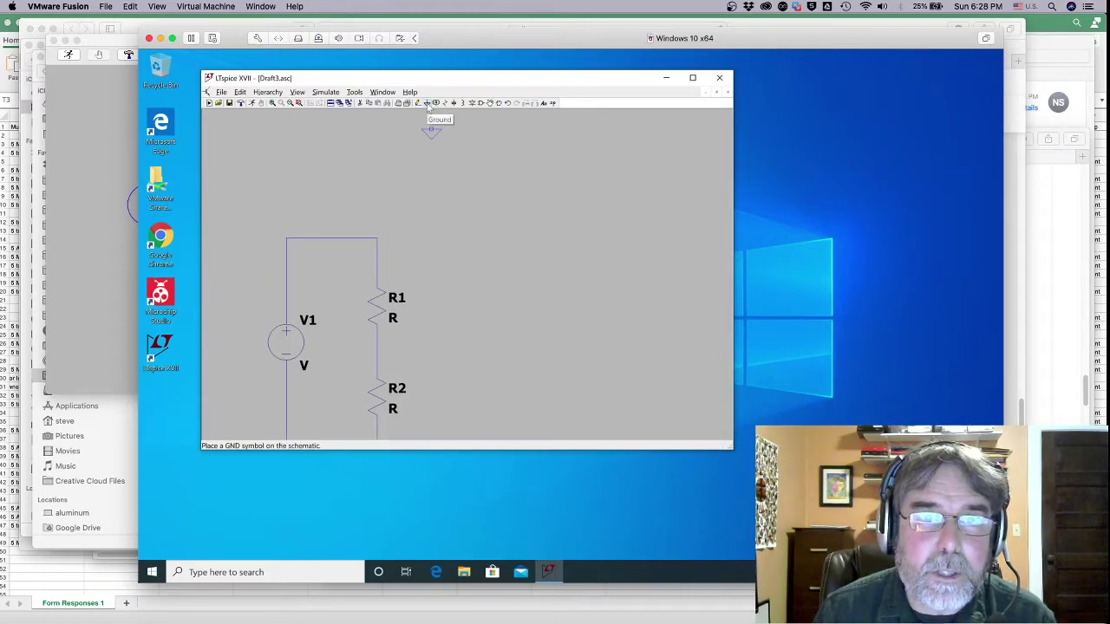
{"action": "left_click_drag", "start_coordinate": [425, 359], "coordinate": [464, 308]}
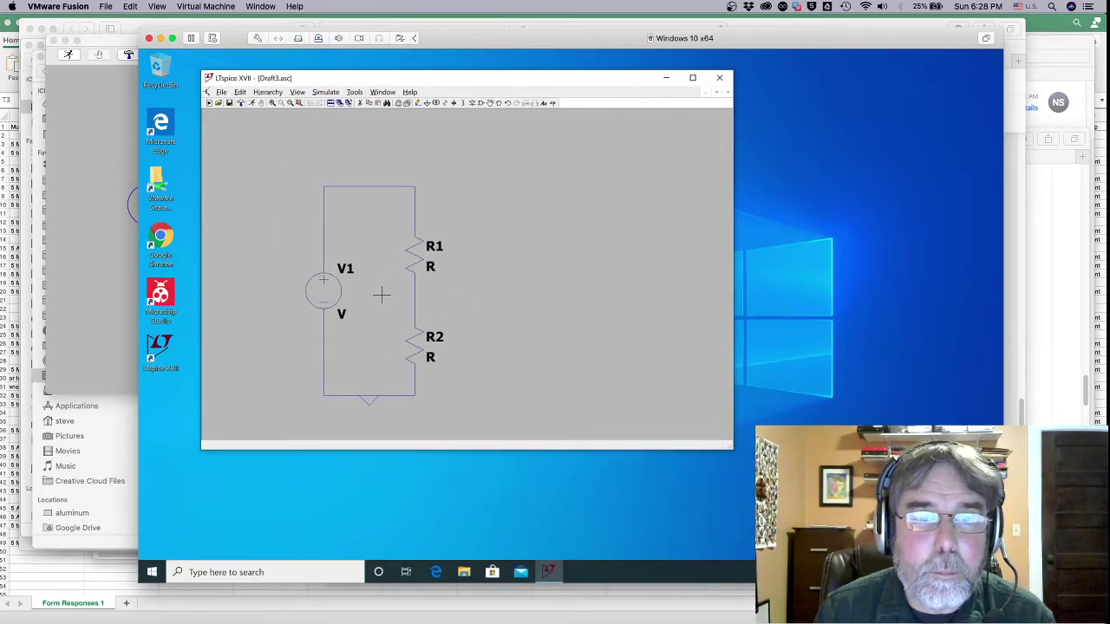
- Set voltage source V1's DC value to 10
{"action": "right_click", "coordinate": [323, 285]}
{"action": "type", "text": "1"}
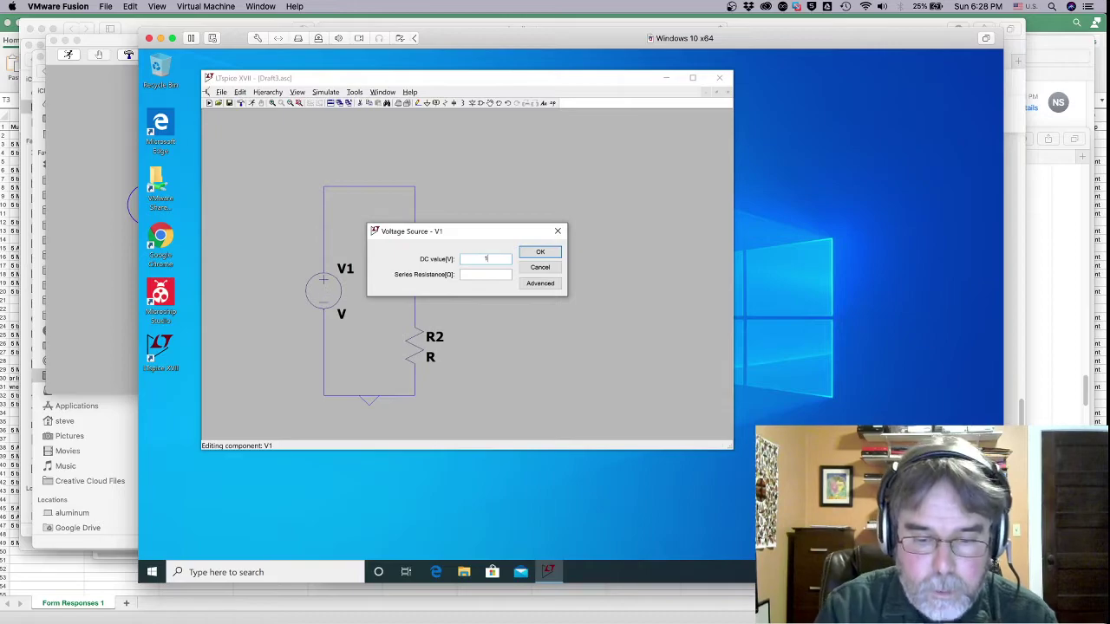
{"action": "type", "text": "0"}
{"action": "key", "text": "Return"}
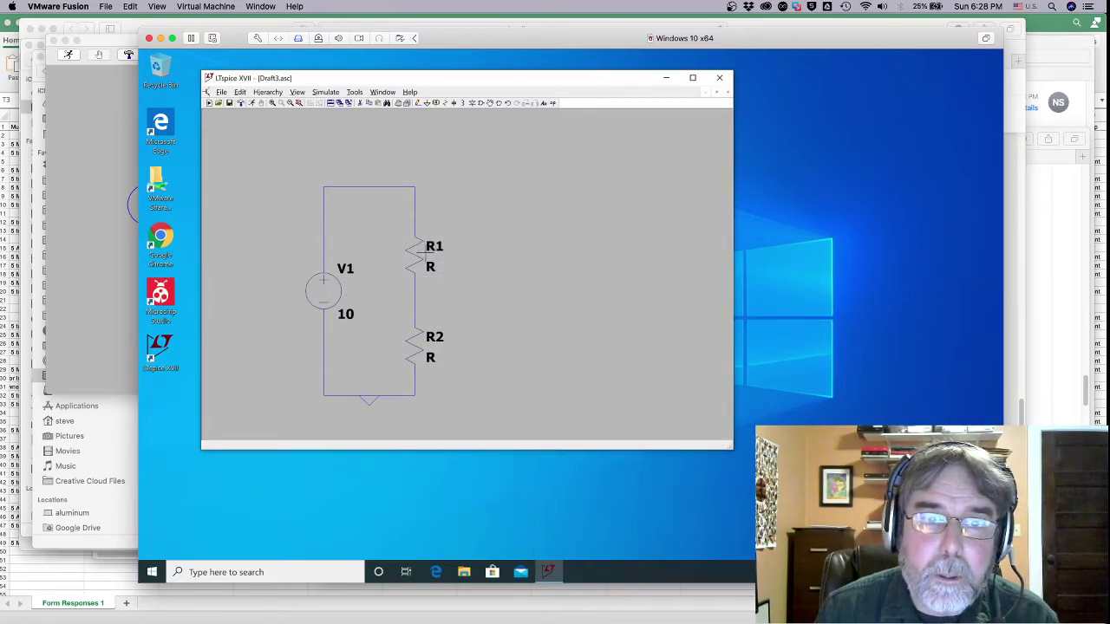
- Set the resistance of both R1 and R2 to 1k
{"action": "right_click", "coordinate": [429, 256]}
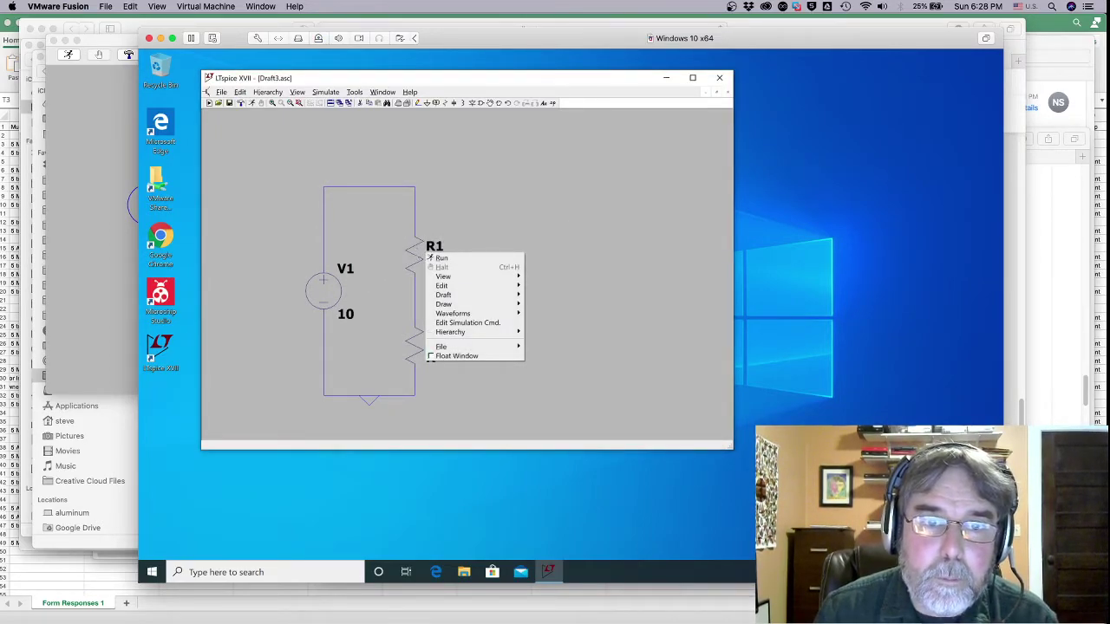
{"action": "key", "text": "Escape"}
{"action": "right_click", "coordinate": [415, 257]}
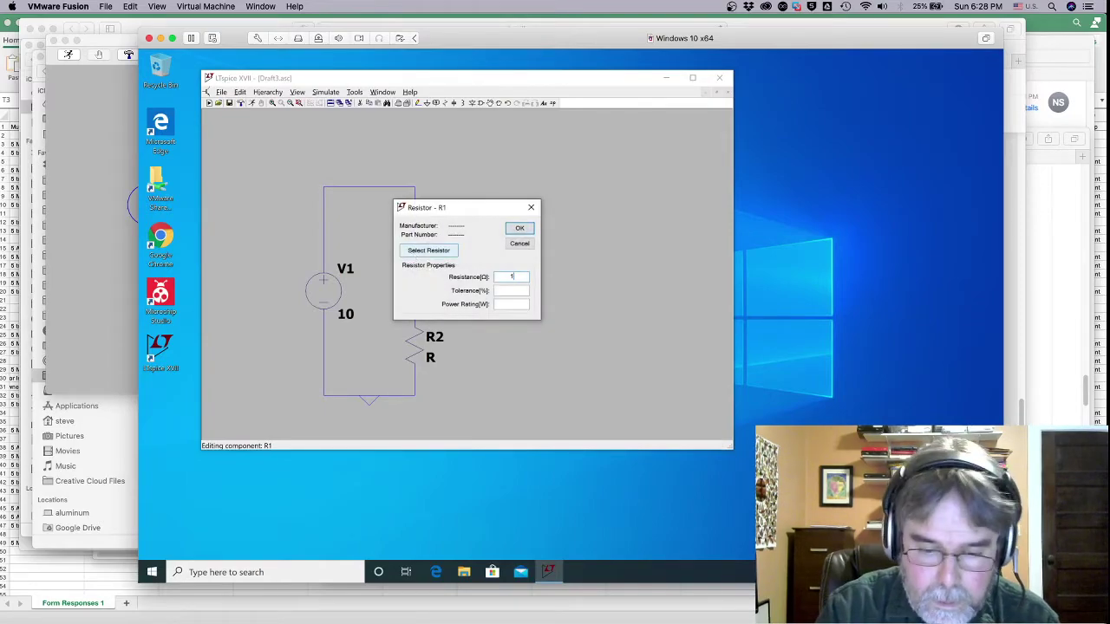
{"action": "key", "text": "Return"}
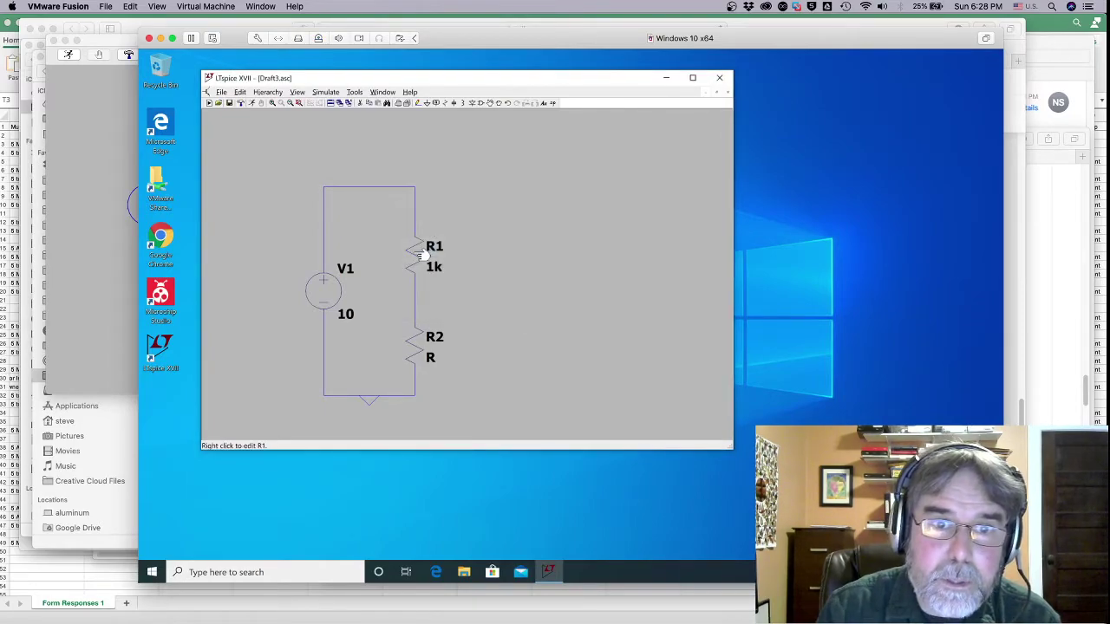
{"action": "right_click", "coordinate": [417, 344]}
{"action": "type", "text": "1k"}
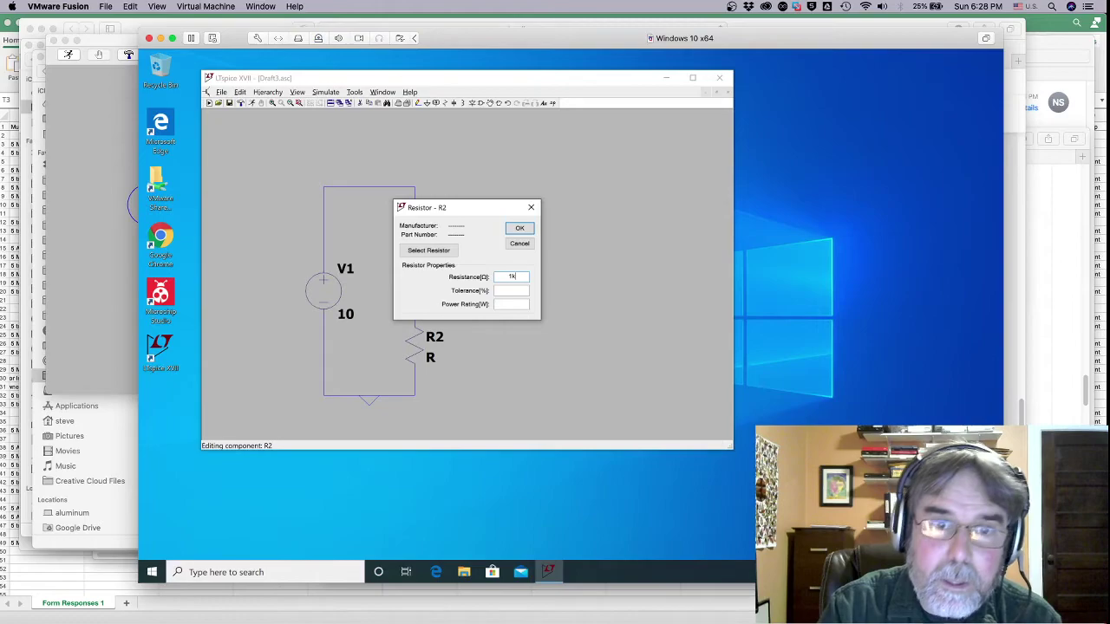
{"action": "key", "text": "Return"}
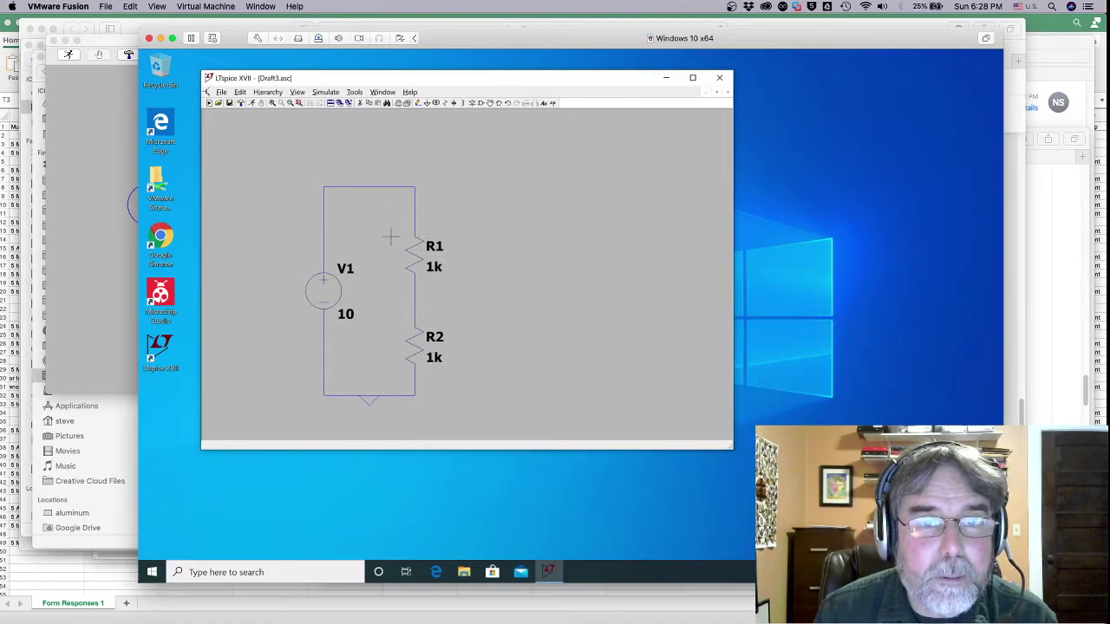
{"action": "left_click", "coordinate": [252, 103]}
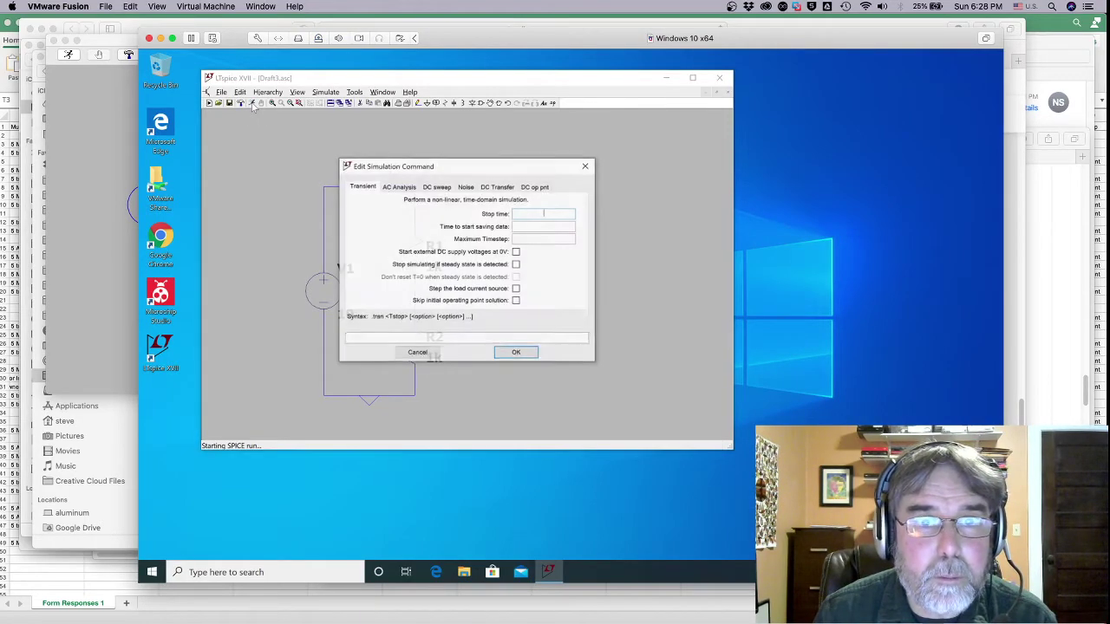
- Add a '.DC v1 0 10 1' SPICE directive and place it under the divider
{"action": "key", "text": "Escape"}
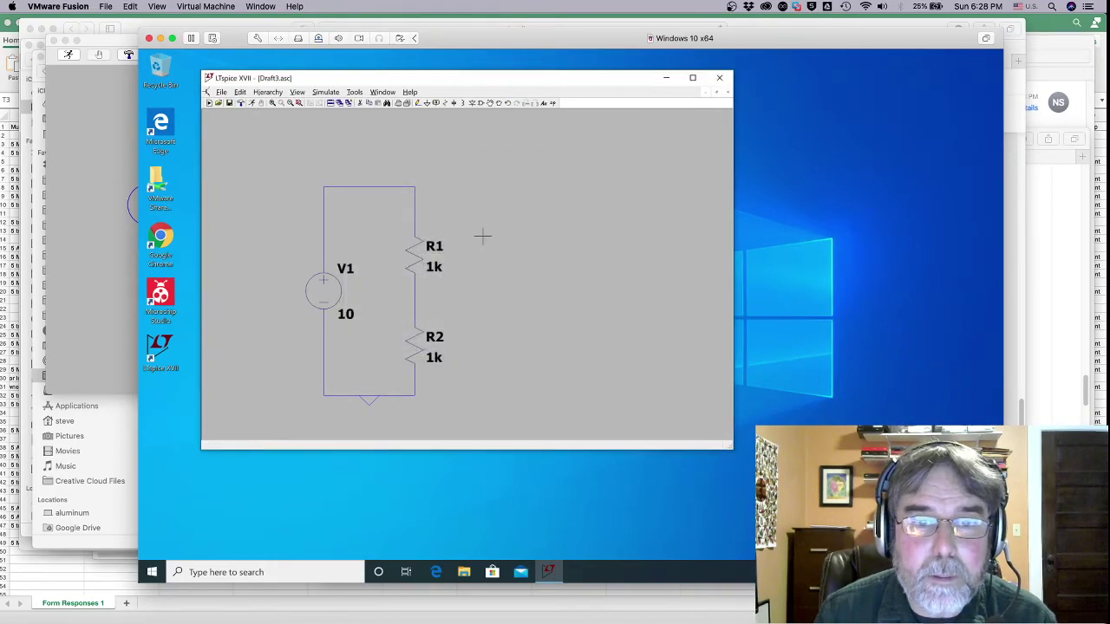
{"action": "right_click", "coordinate": [471, 169]}
{"action": "mouse_move", "coordinate": [507, 212]}
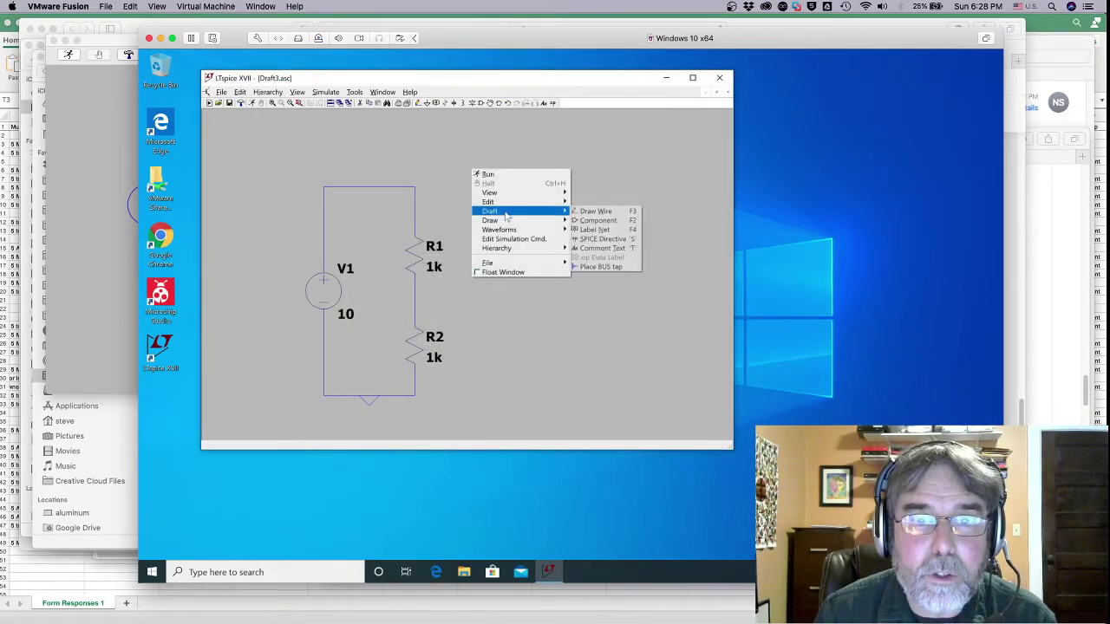
{"action": "left_click", "coordinate": [604, 238]}
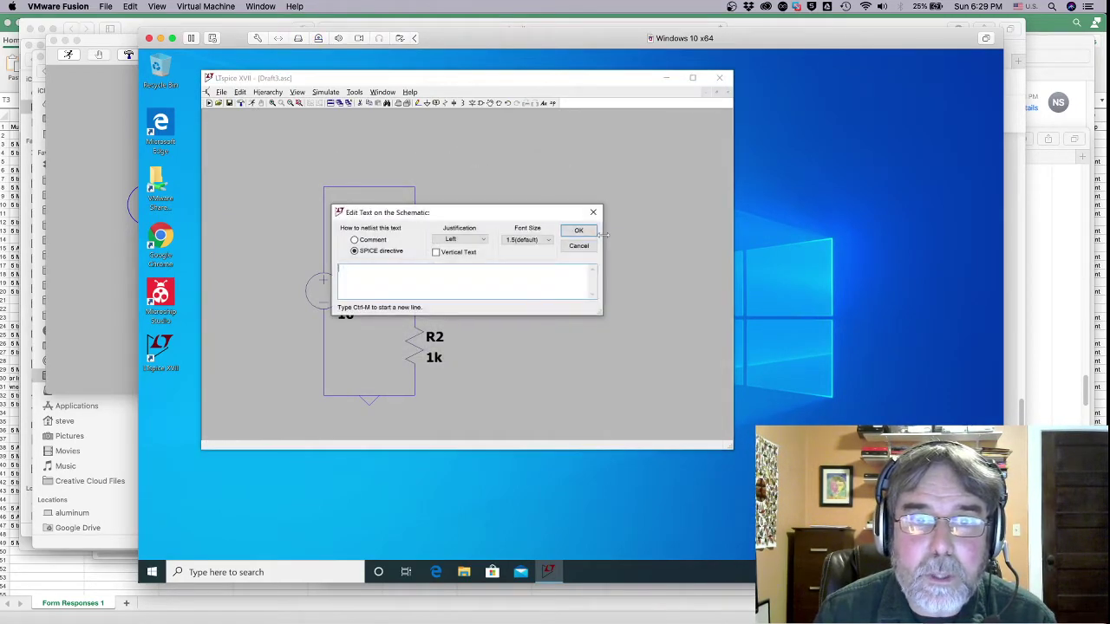
{"action": "type", "text": ".t"}
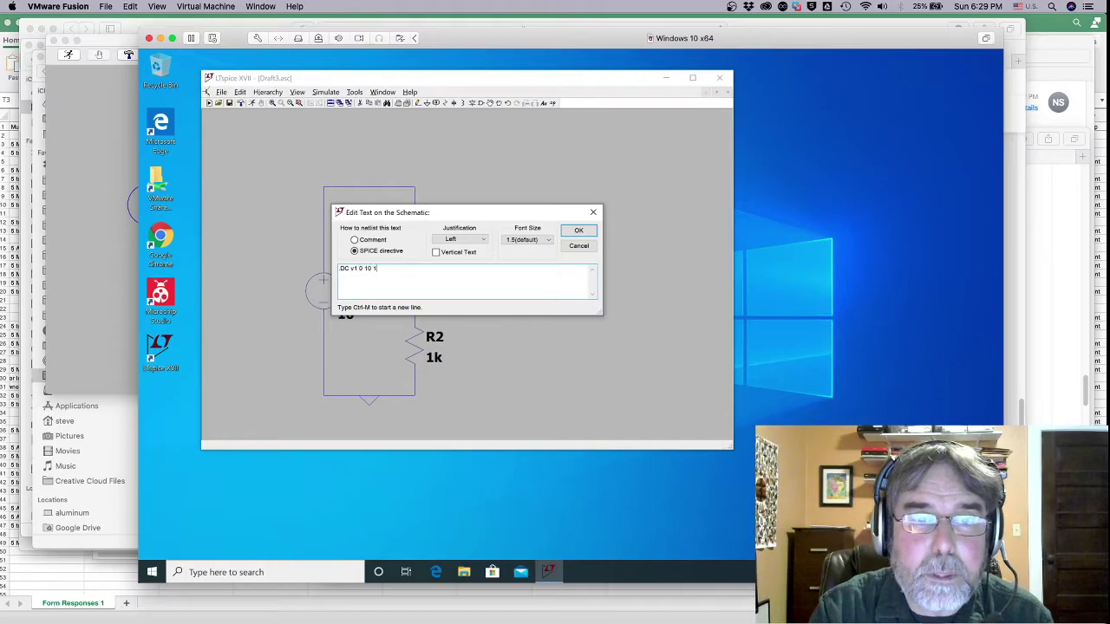
{"action": "left_click", "coordinate": [579, 229]}
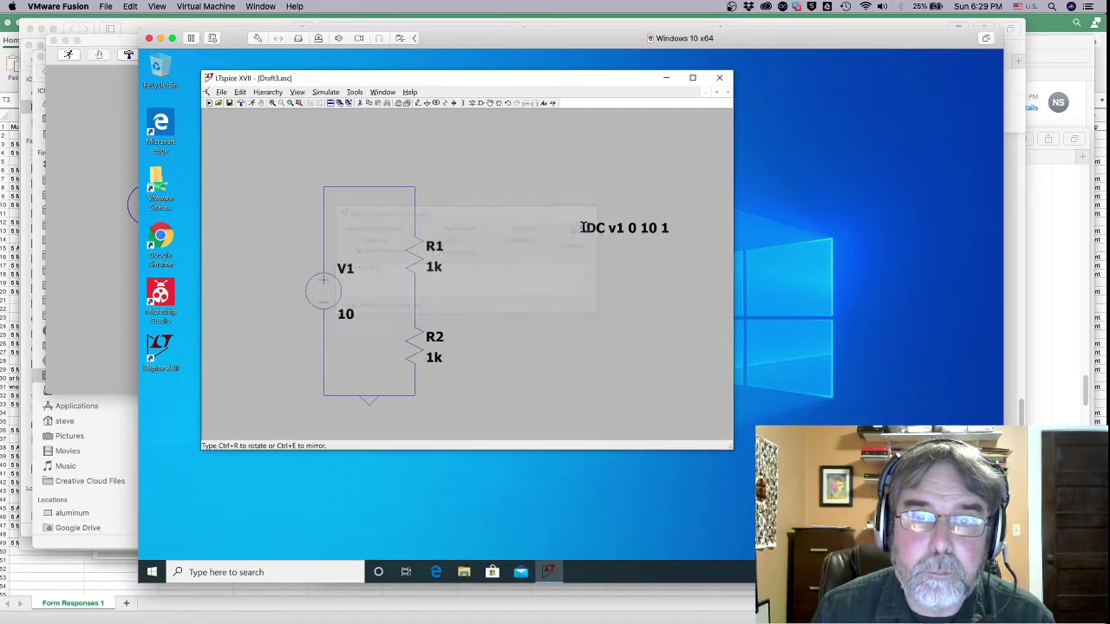
{"action": "left_click", "coordinate": [333, 417]}
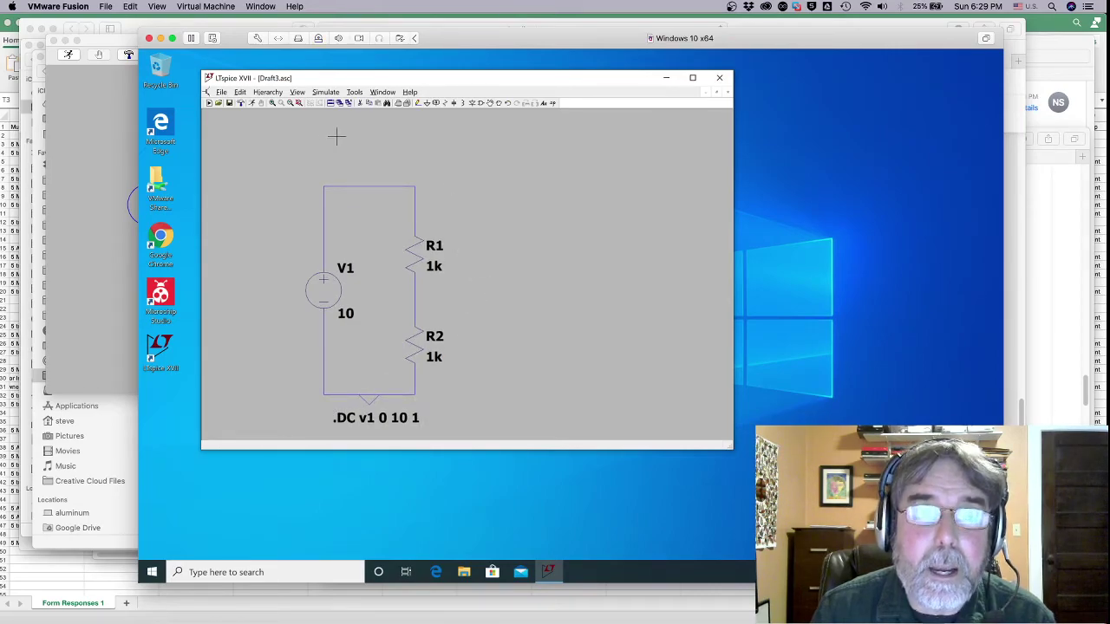
- Run the sweep and probe the top wire and R1–R2 midpoint for V(n001) and V(n002)
{"action": "left_click", "coordinate": [250, 103]}
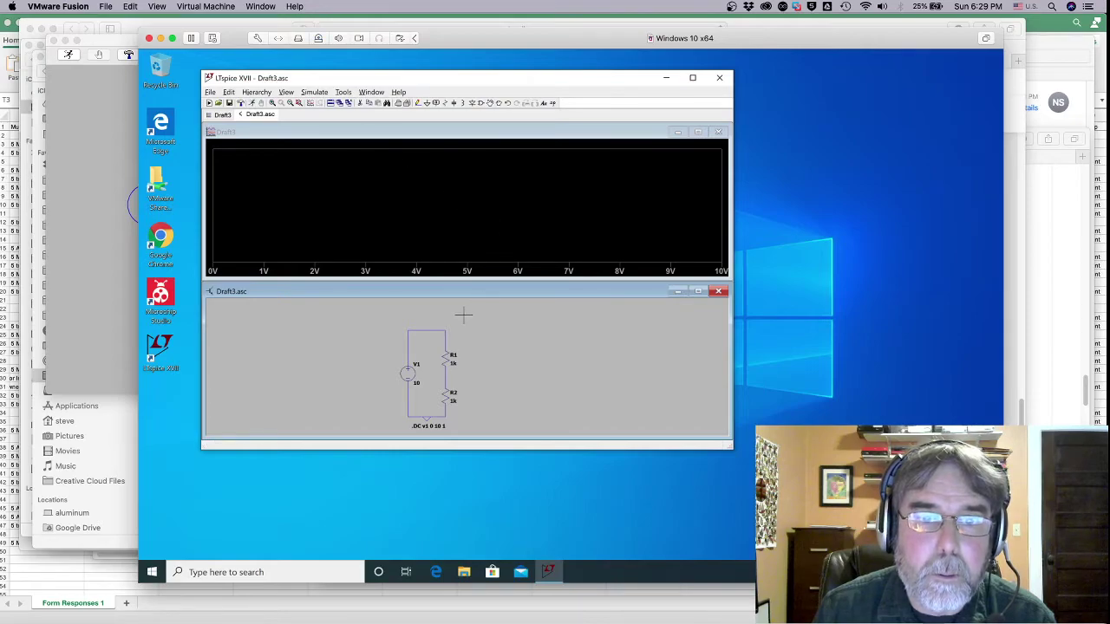
{"action": "left_click", "coordinate": [429, 328]}
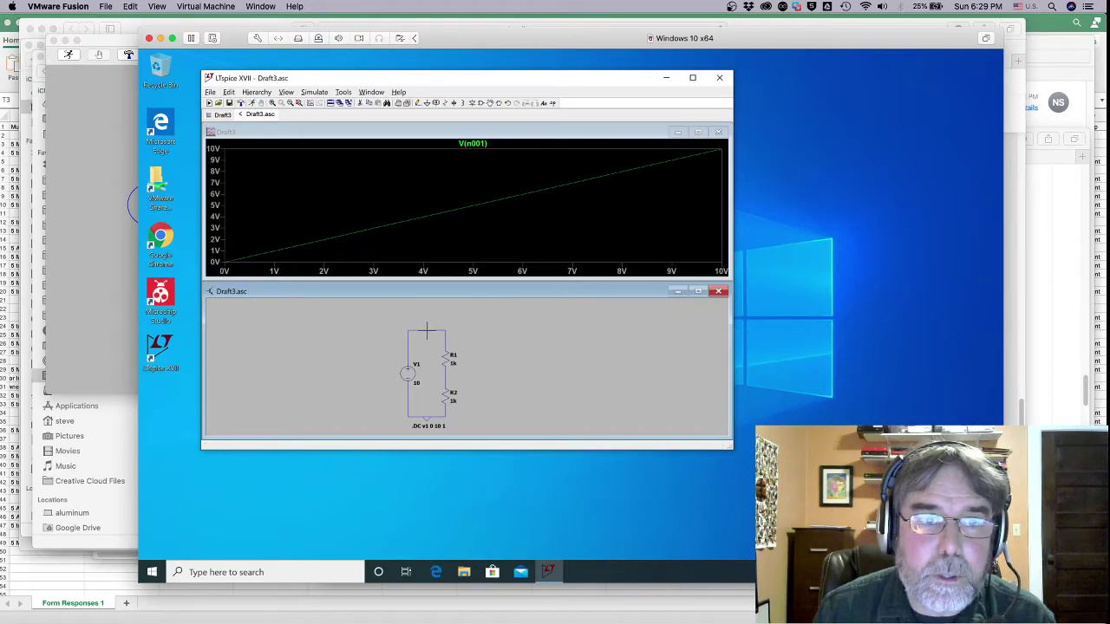
{"action": "left_click", "coordinate": [449, 372]}
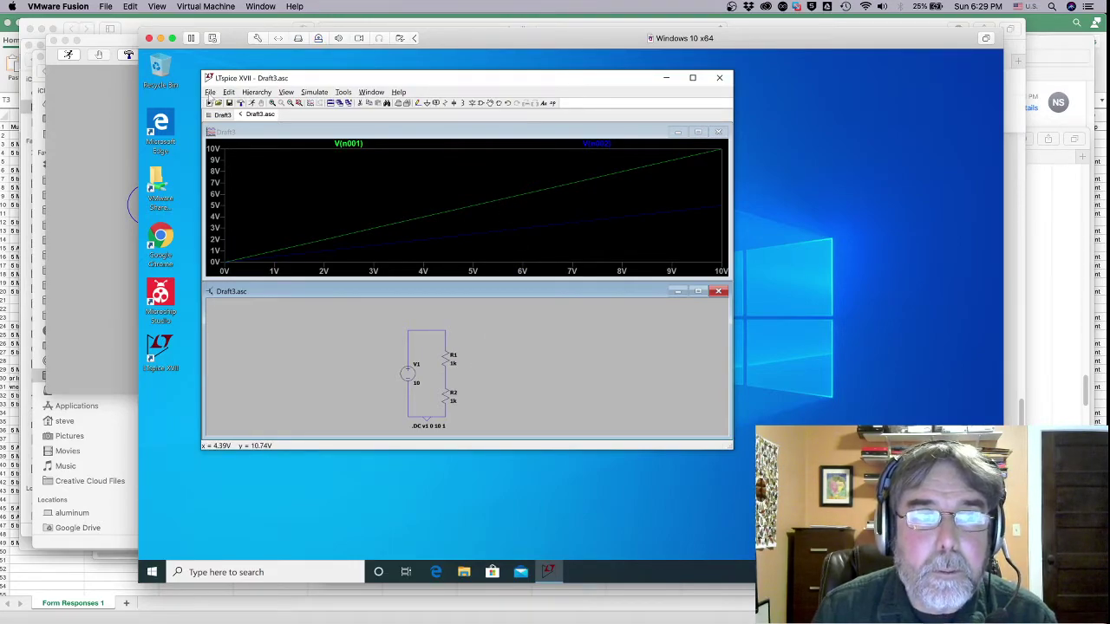
{"action": "left_click", "coordinate": [210, 92]}
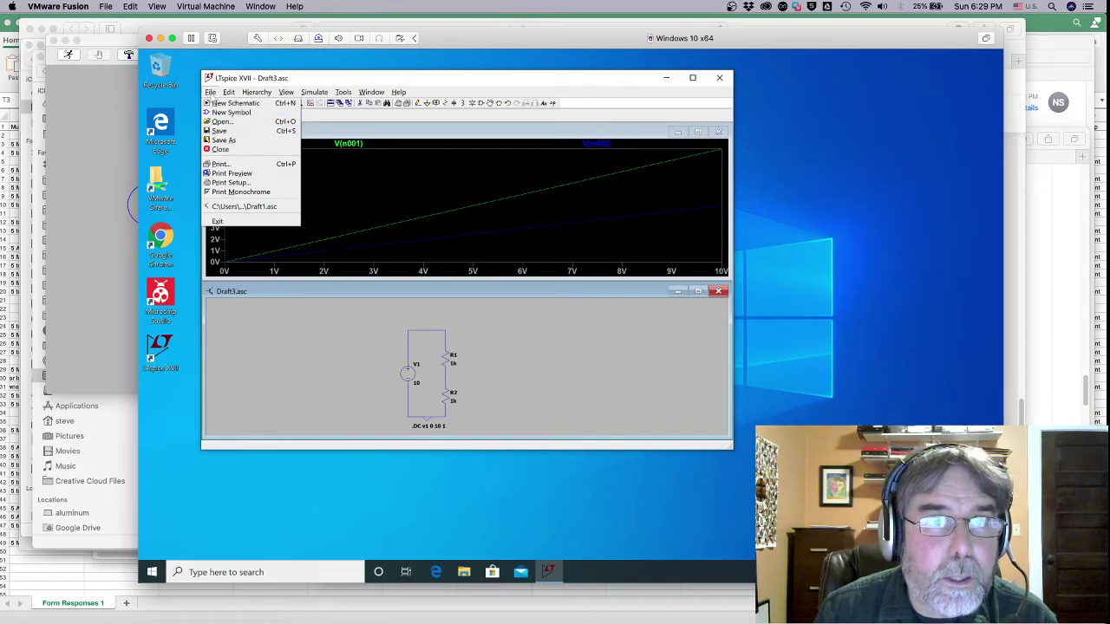
- Export both V(n001) and V(n002) traces from the plot window as text to Draft3.txt
{"action": "mouse_move", "coordinate": [227, 92]}
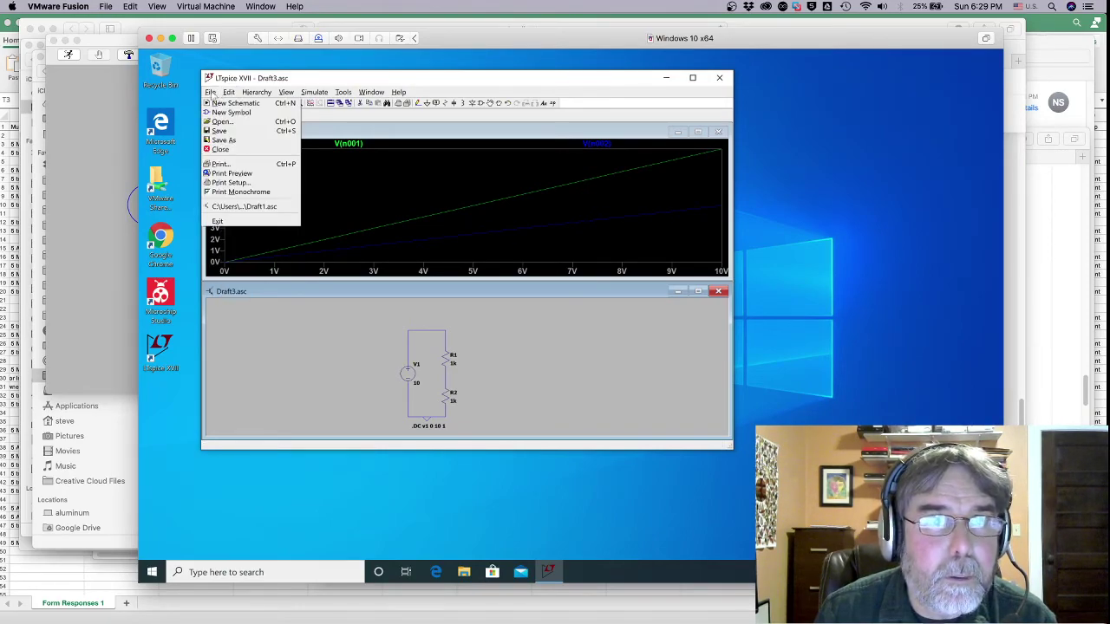
{"action": "left_click", "coordinate": [211, 93]}
{"action": "left_click", "coordinate": [211, 93]}
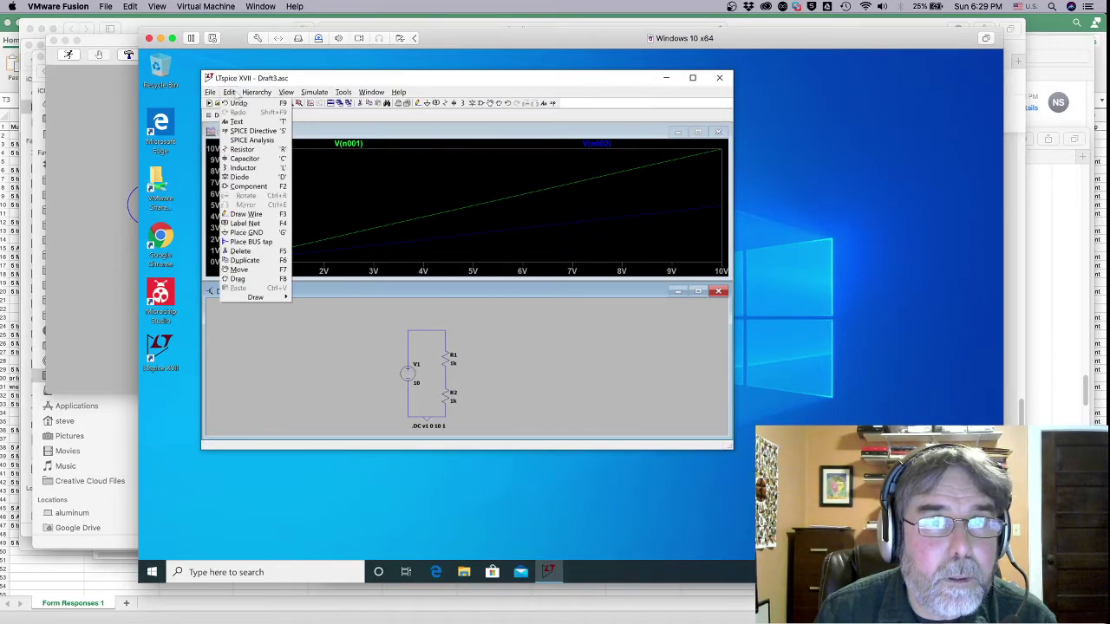
{"action": "mouse_move", "coordinate": [289, 93]}
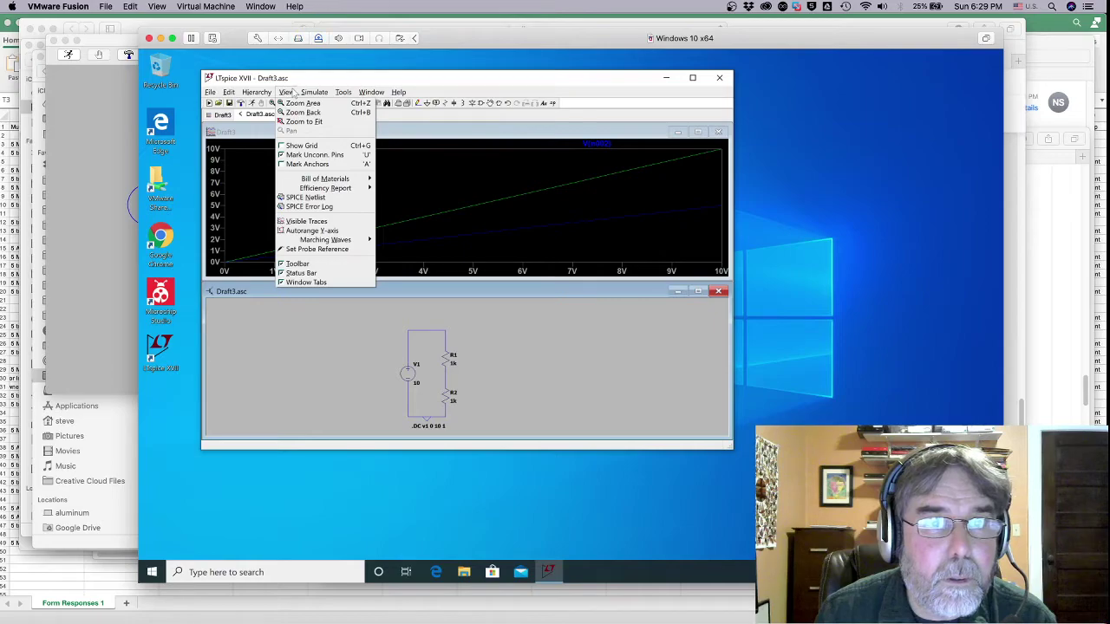
{"action": "left_click", "coordinate": [448, 144]}
{"action": "left_click", "coordinate": [449, 144]}
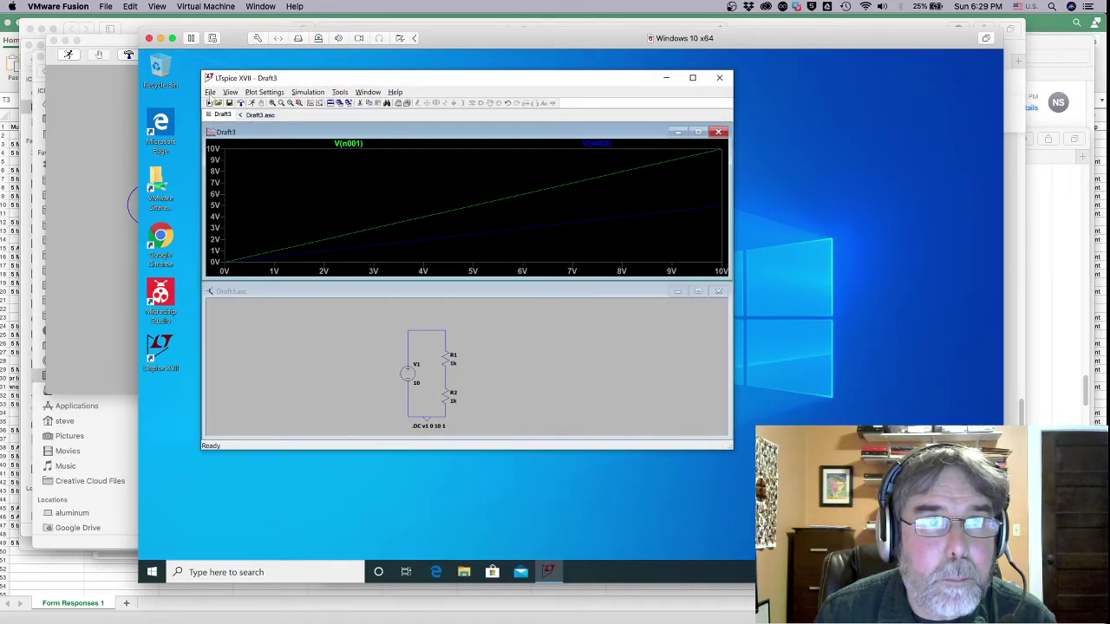
{"action": "left_click", "coordinate": [210, 93]}
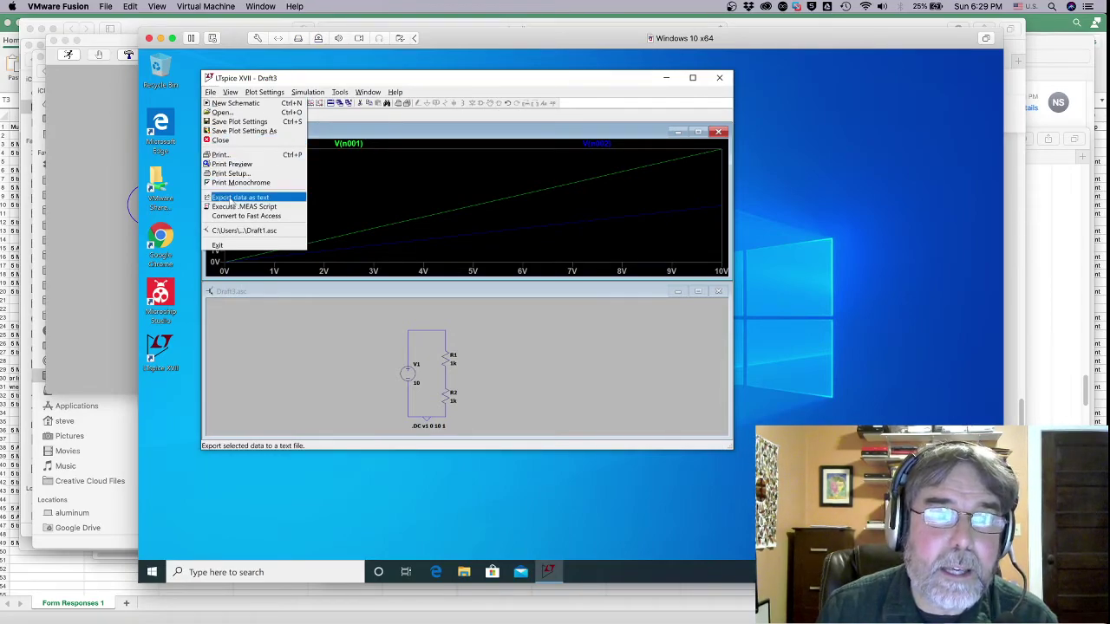
{"action": "left_click", "coordinate": [231, 199]}
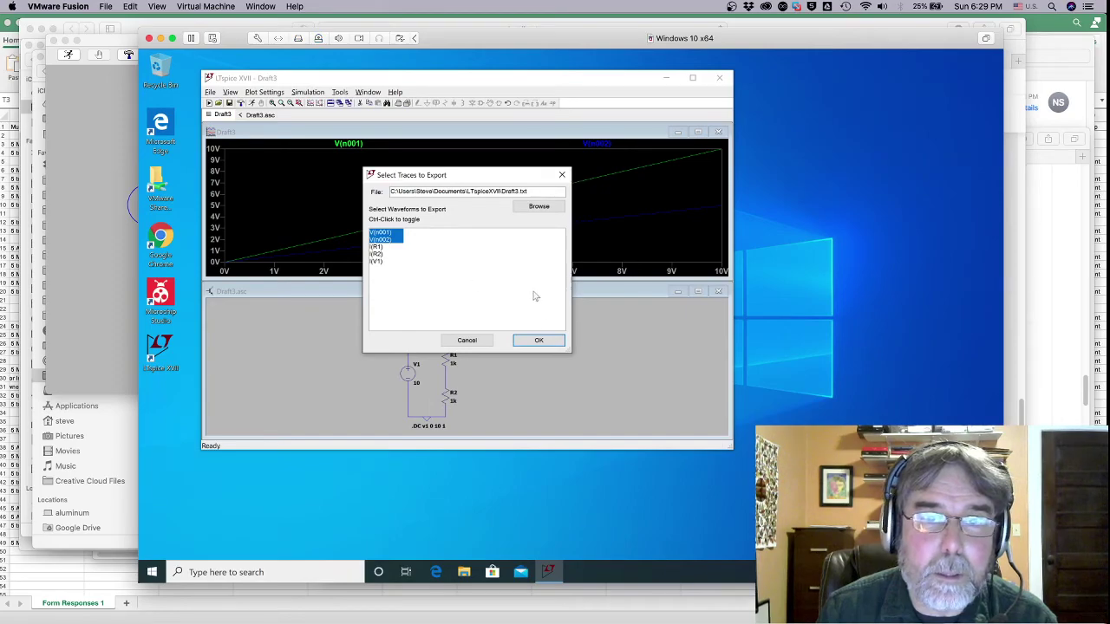
{"action": "left_click", "coordinate": [541, 340]}
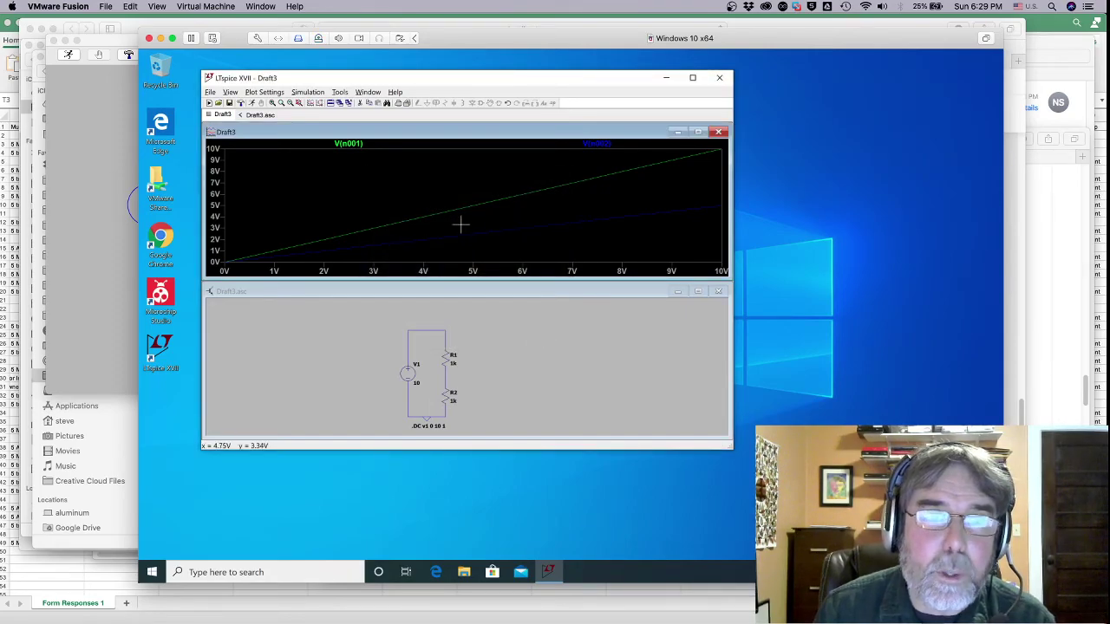